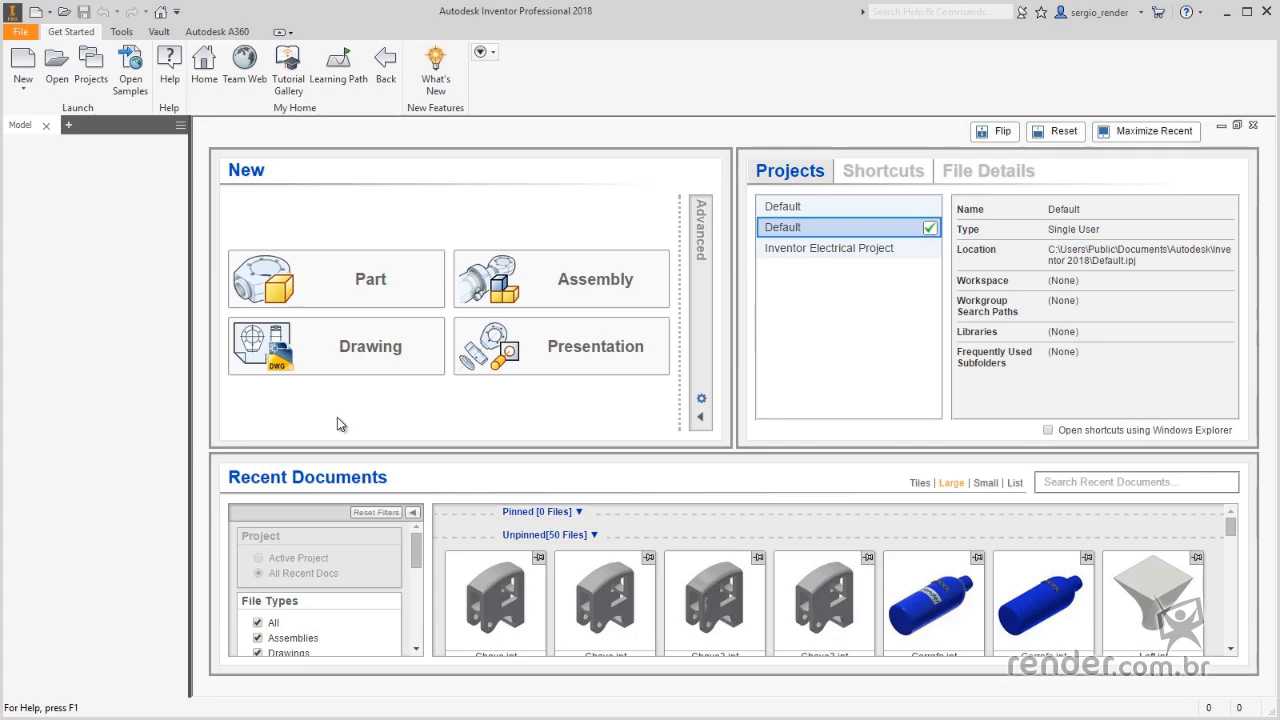
- Create a new metric part from the Standard (mm).ipt template
click(26, 60)
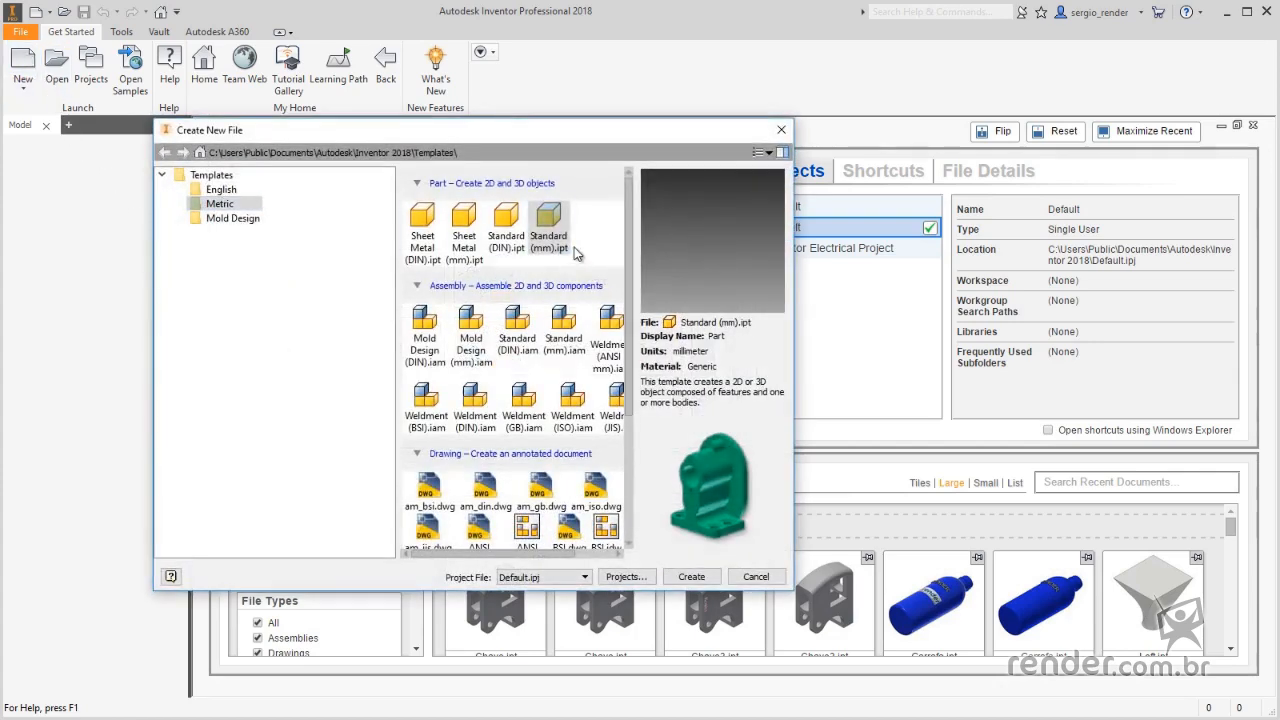
double_click(558, 225)
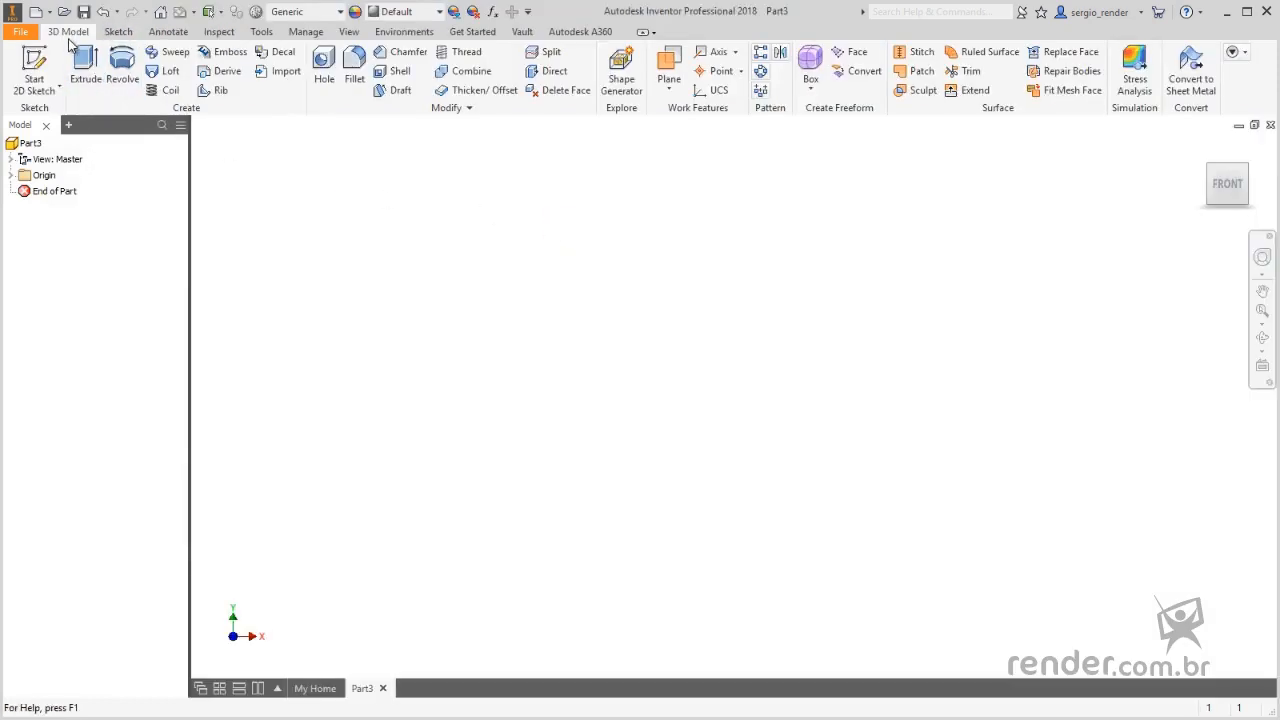
- Start a freeform Box on the XY plane and centre it on the origin
click(813, 89)
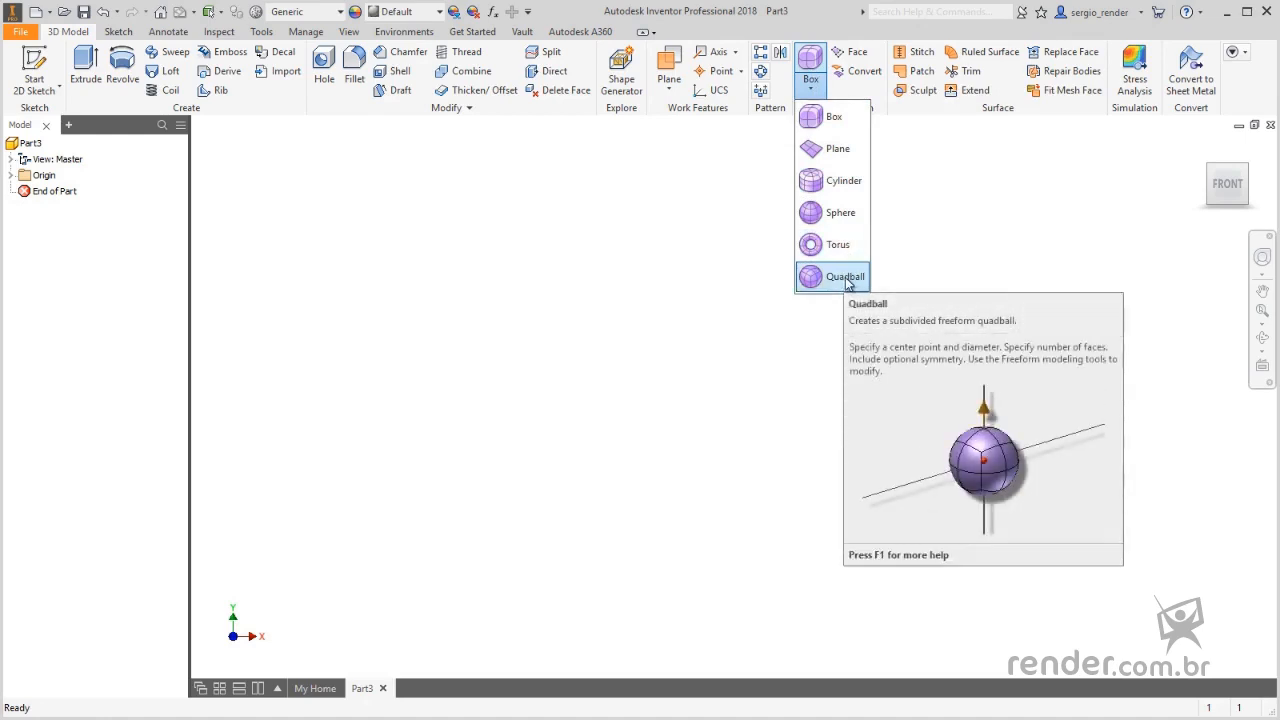
click(855, 116)
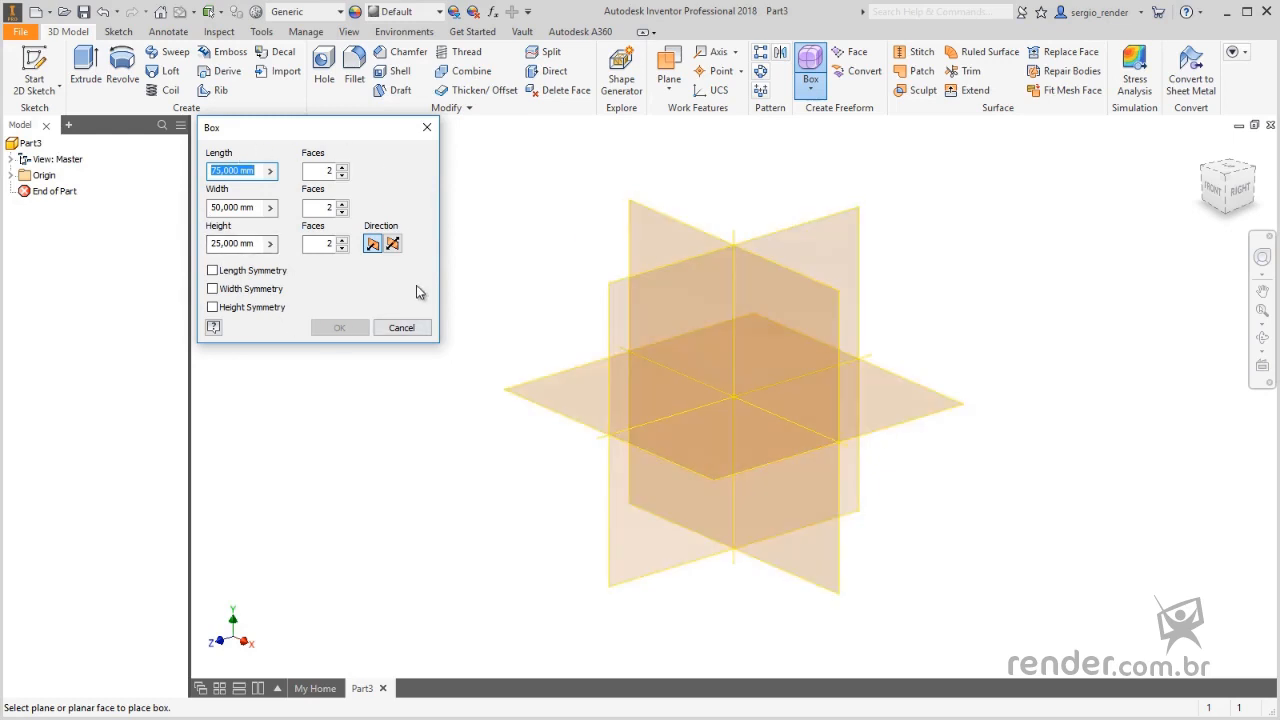
click(660, 234)
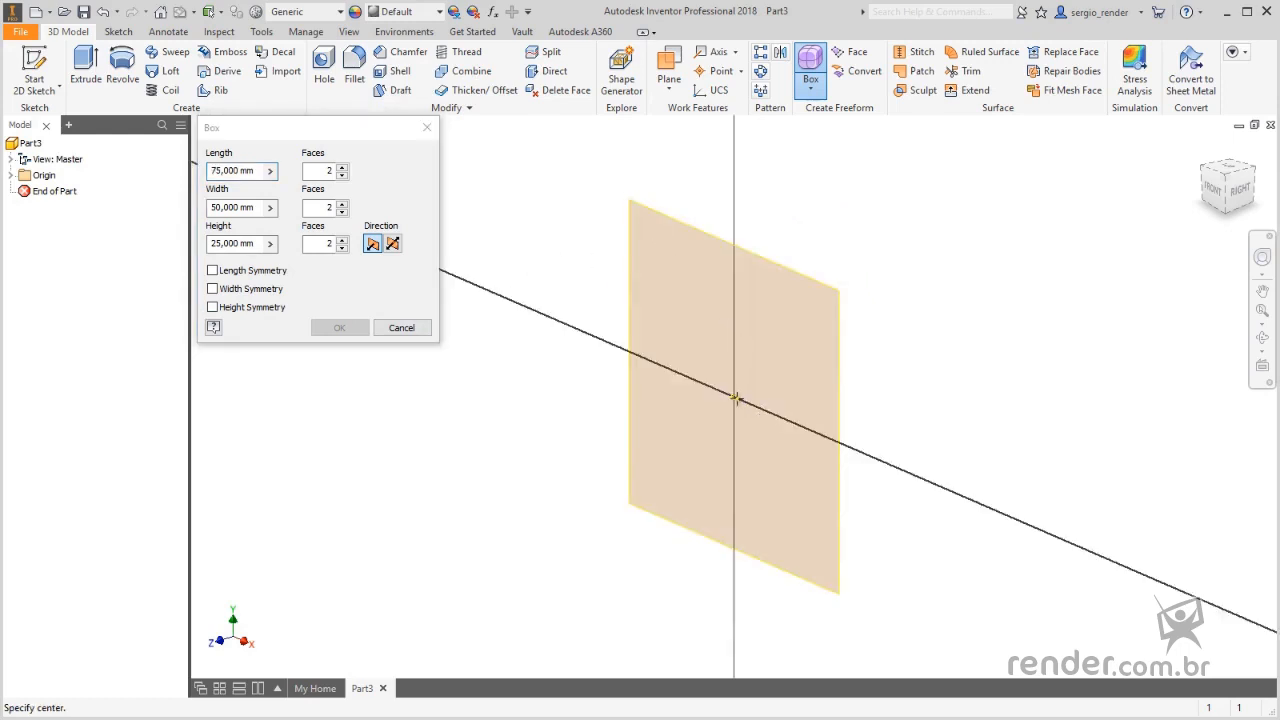
click(734, 398)
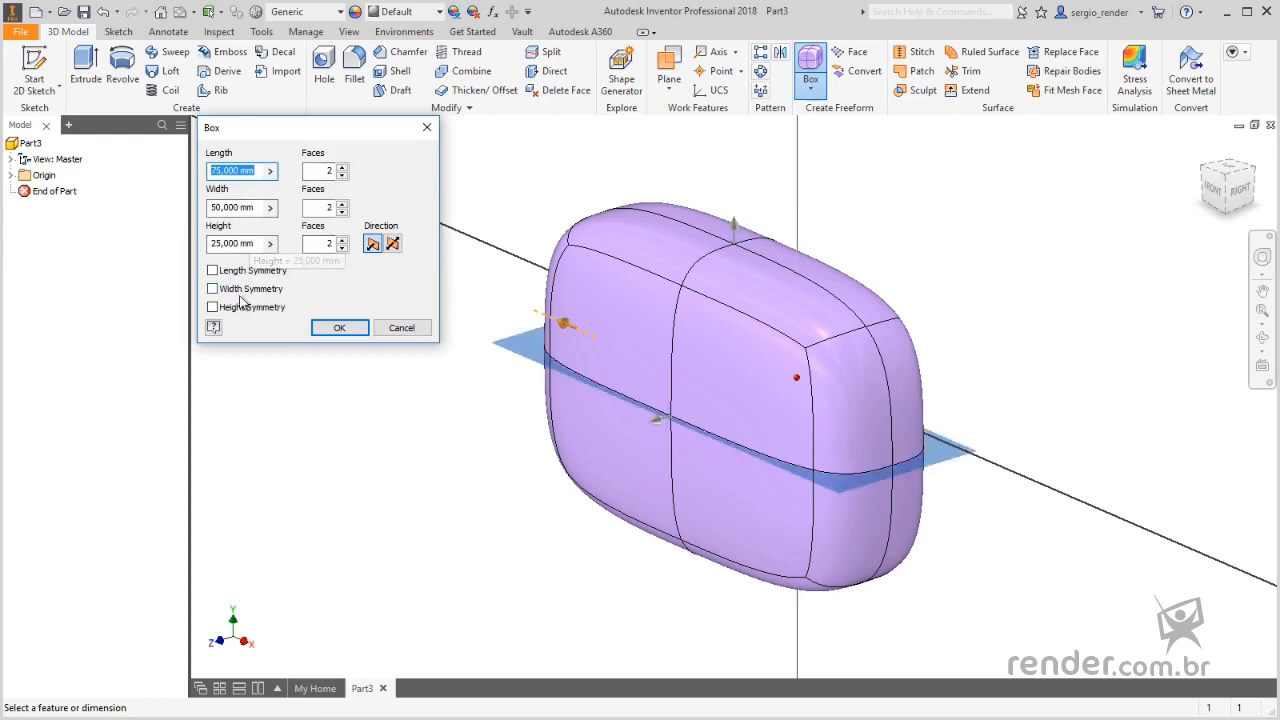
- Resize the freeform box to about 115.5 mm long, 85.75 mm wide and 32.25 mm high, and create it
click(393, 248)
click(372, 248)
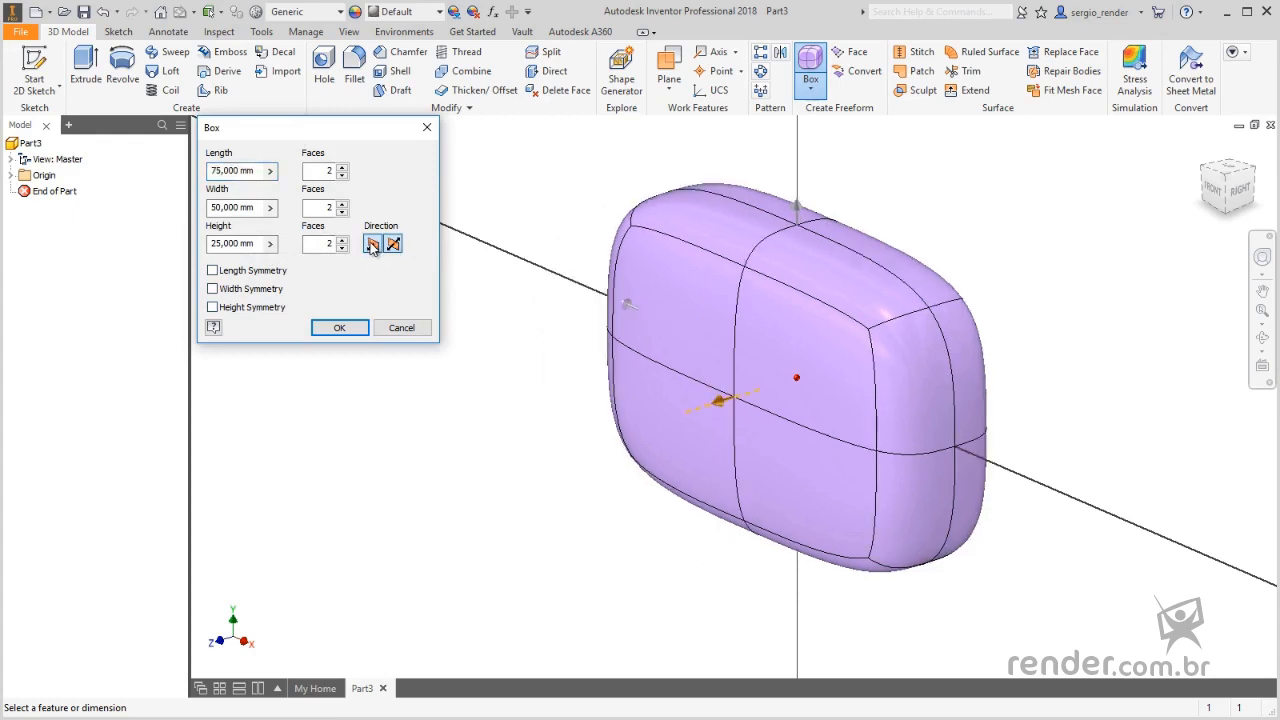
scroll(846, 460, down, 3)
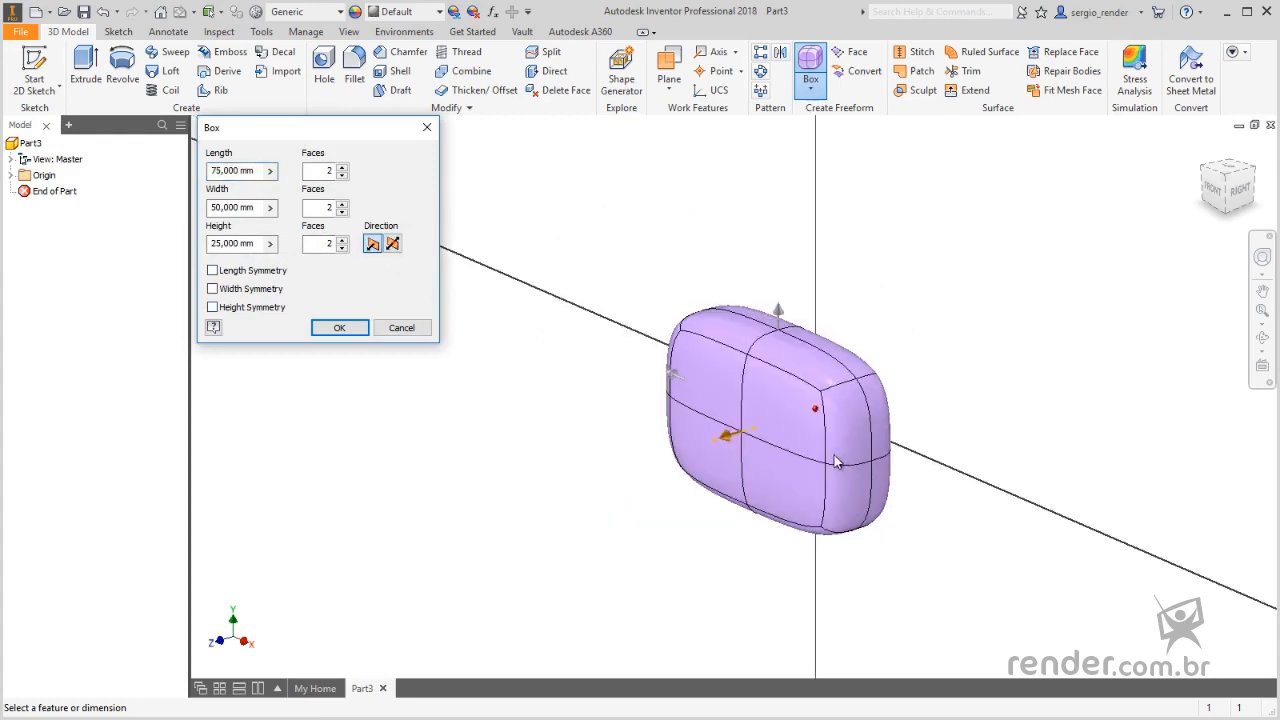
mouse_move(727, 443)
mouse_down()
mouse_move(651, 523)
mouse_move(620, 458)
mouse_move(657, 506)
mouse_move(706, 441)
mouse_up()
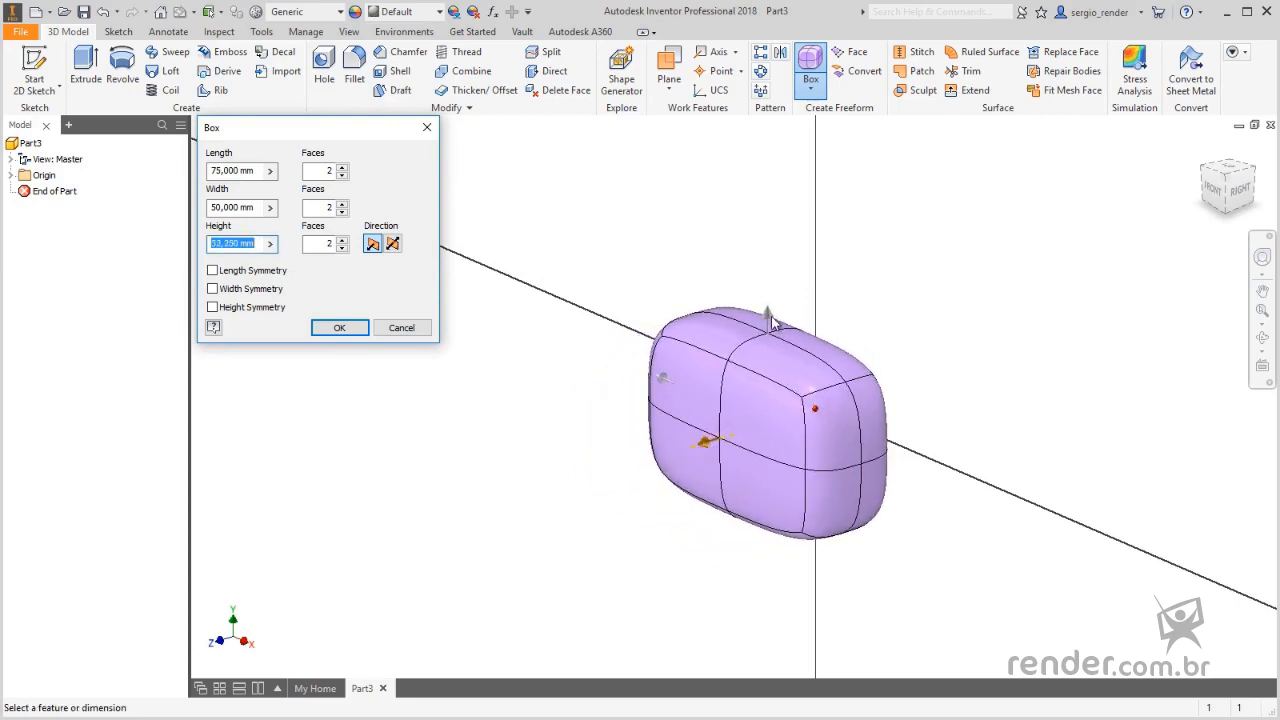
drag(772, 322, 768, 262)
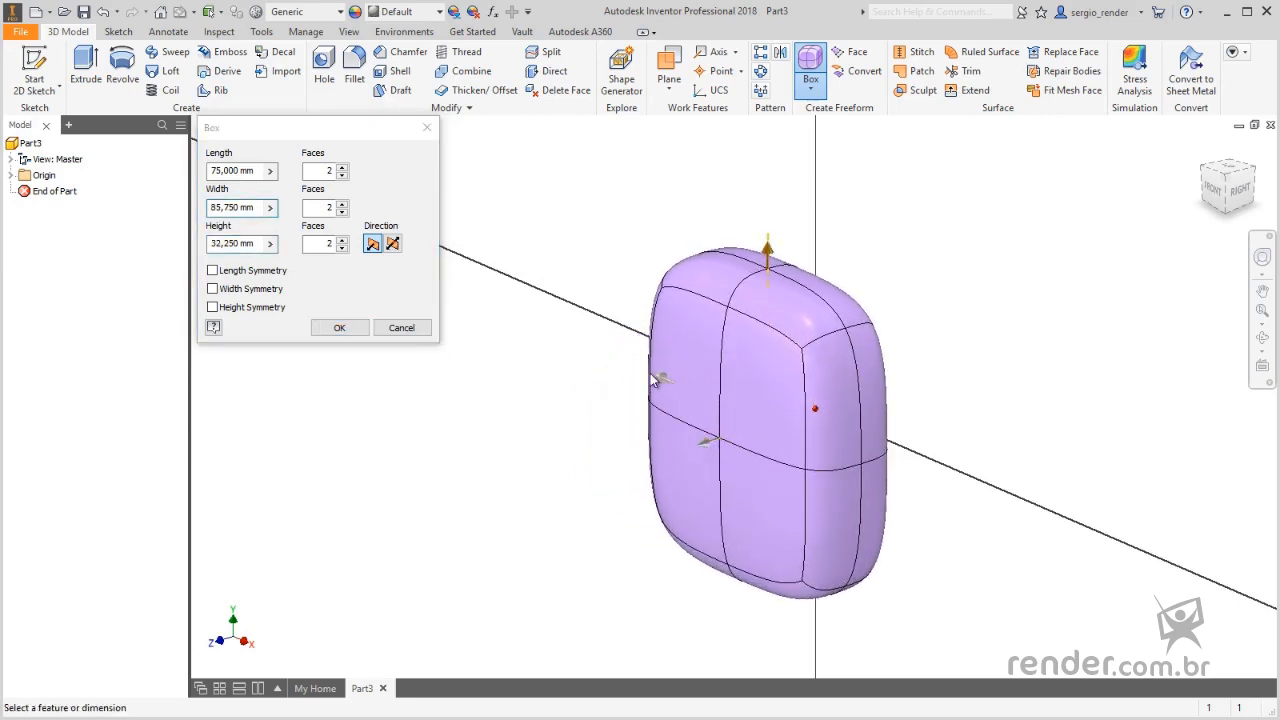
drag(656, 380, 610, 366)
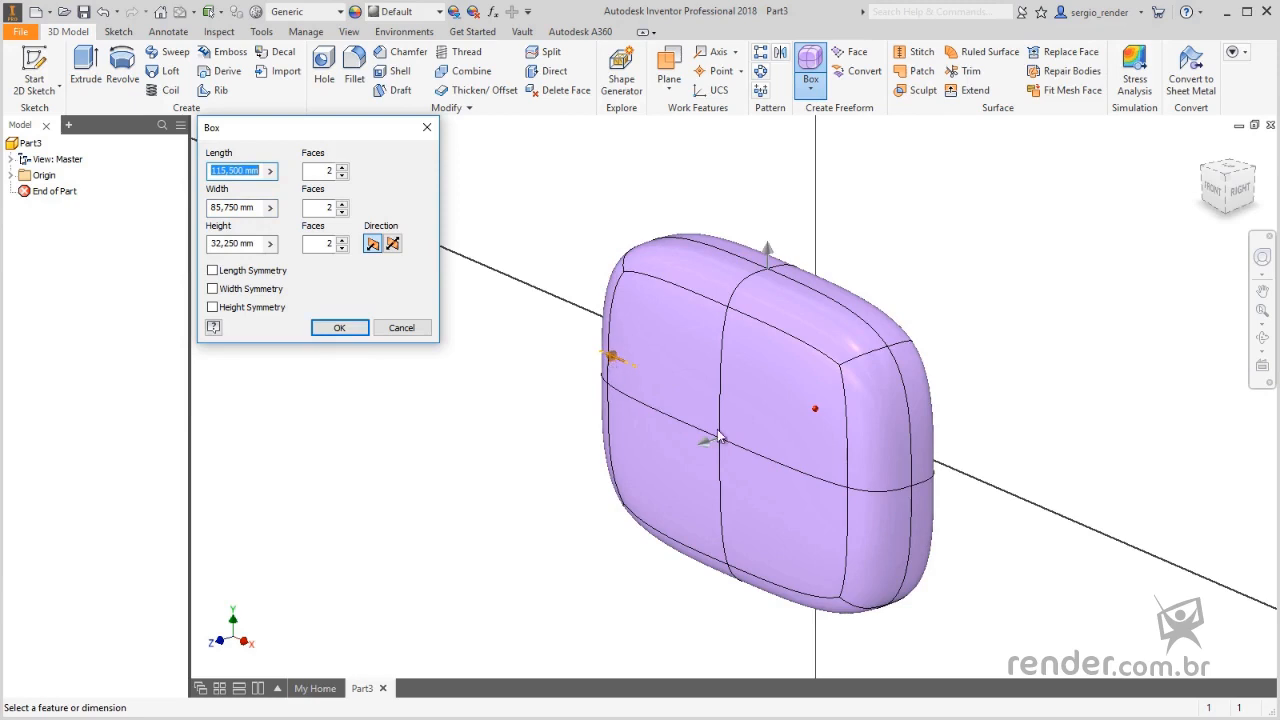
scroll(718, 436, down, 3)
click(338, 330)
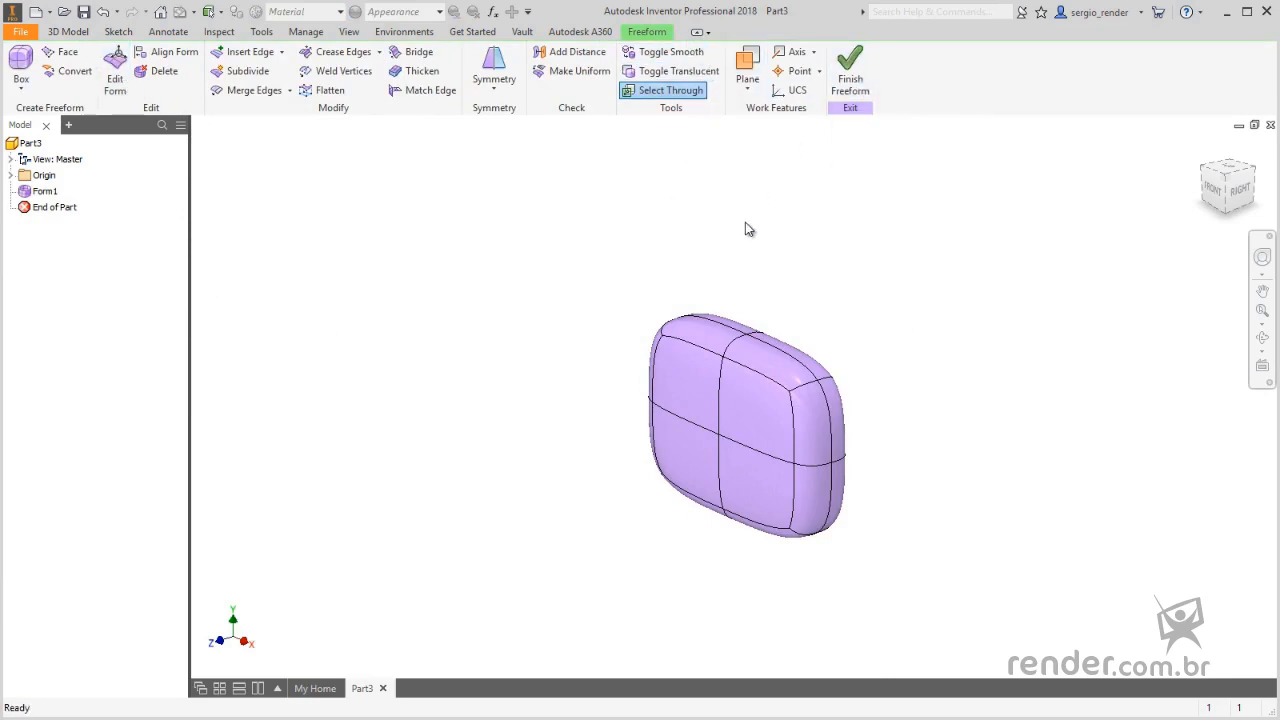
- Examine the box form in its blocky display, restore the smooth display and return to the home view
click(668, 51)
scroll(870, 410, up, 3)
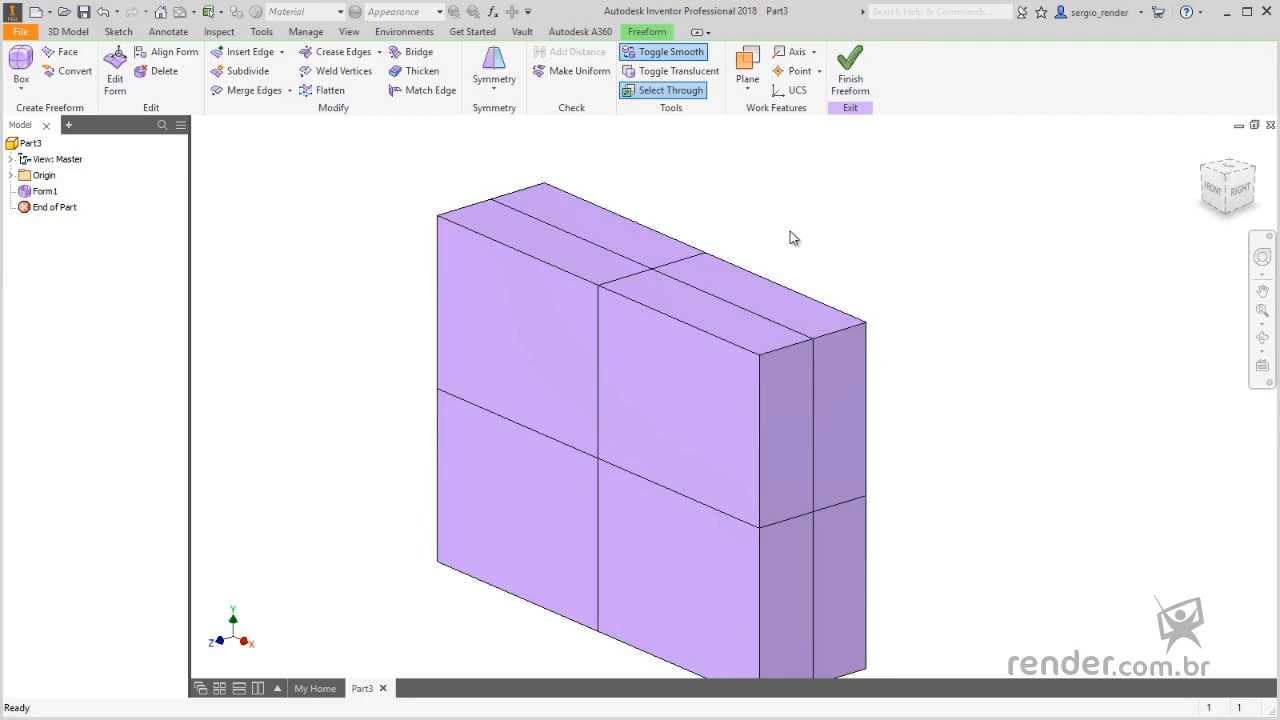
scroll(786, 235, down, 3)
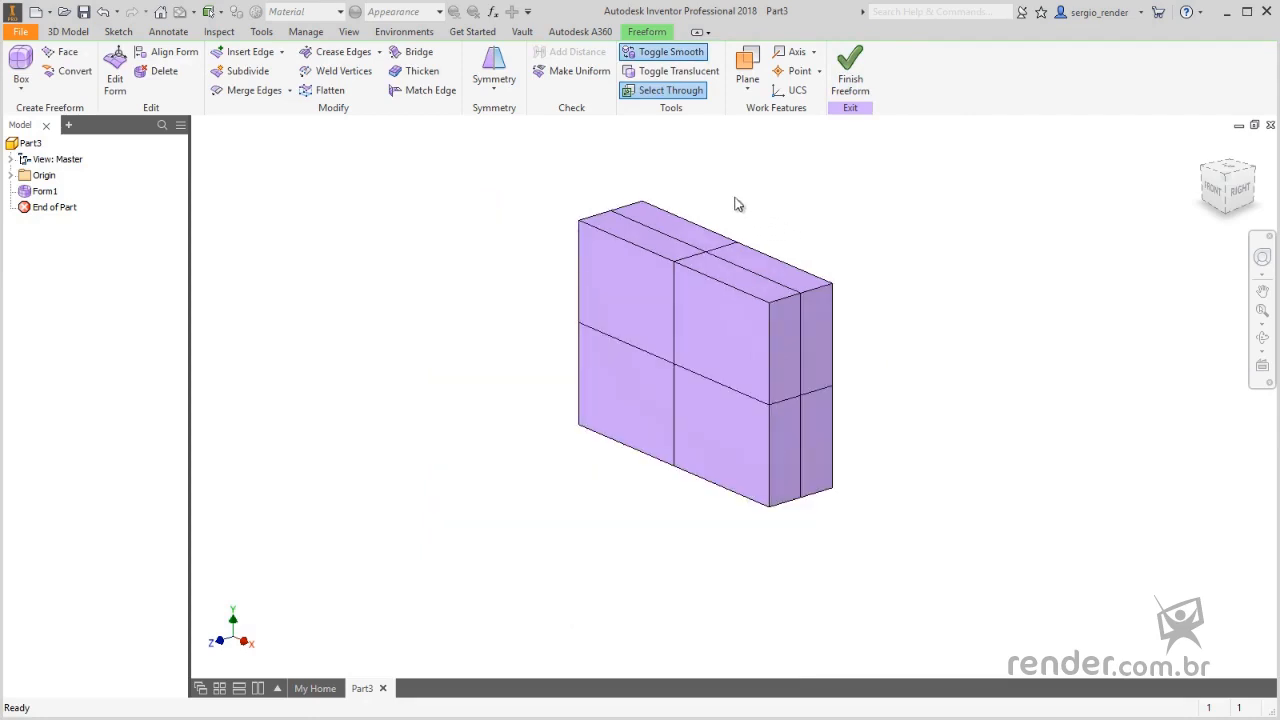
click(685, 58)
key(F6)
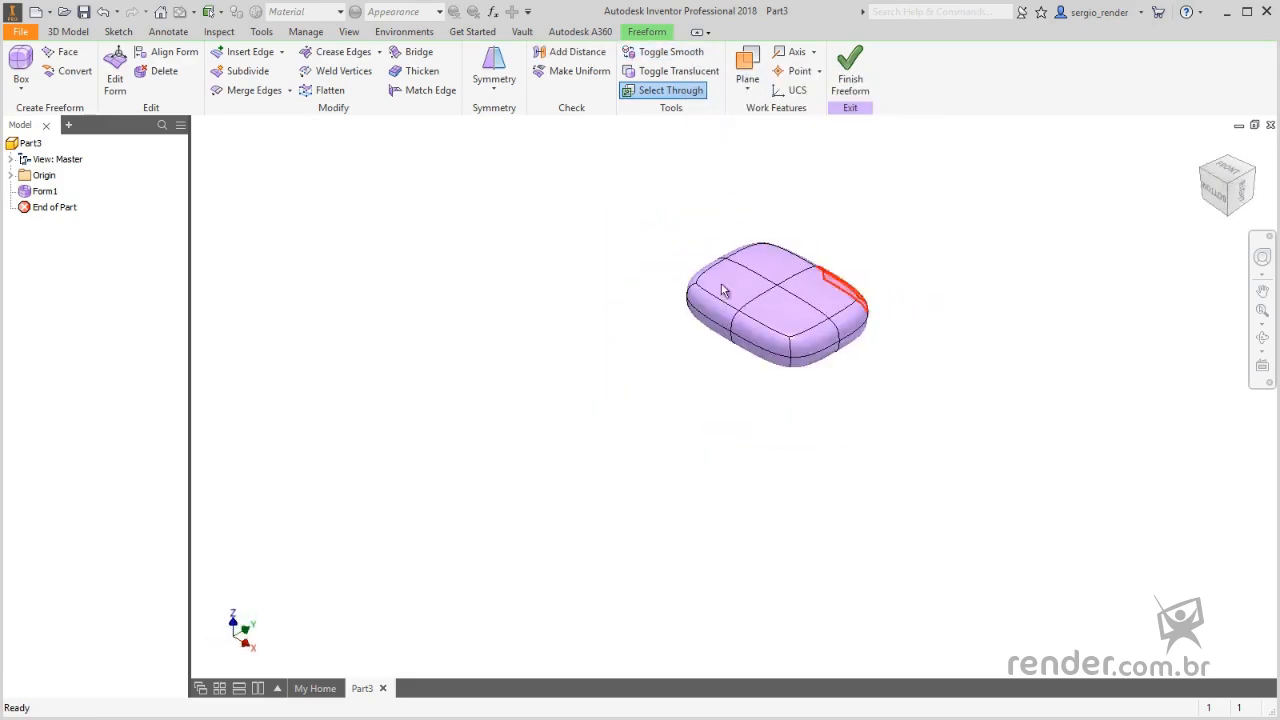
- Start a freeform Torus on the YZ plane and place its centre beyond the far side of the box
click(23, 93)
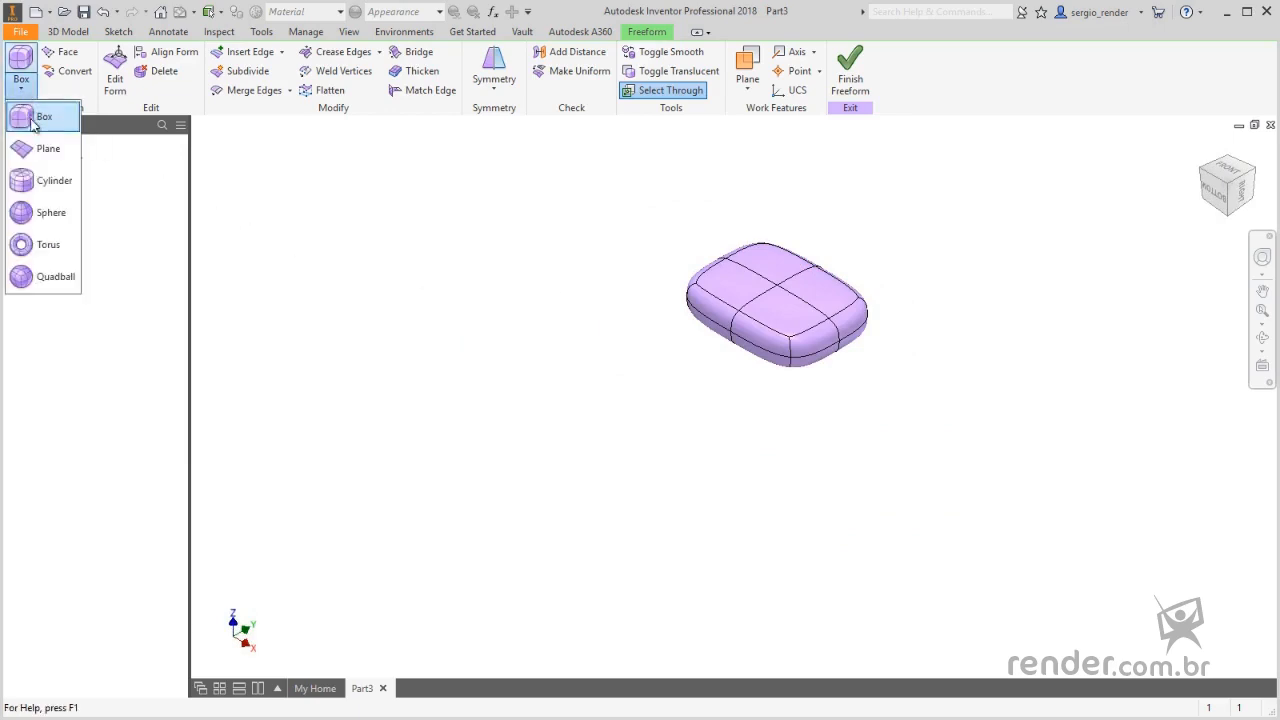
click(42, 246)
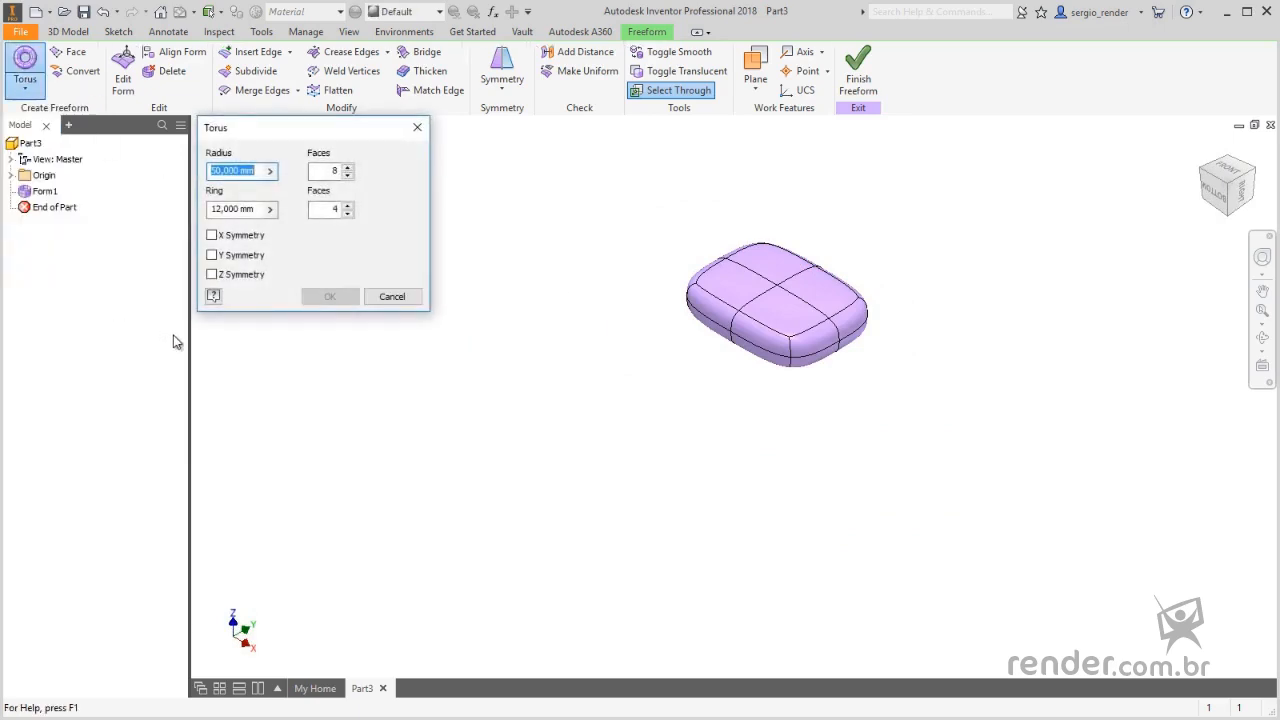
click(11, 176)
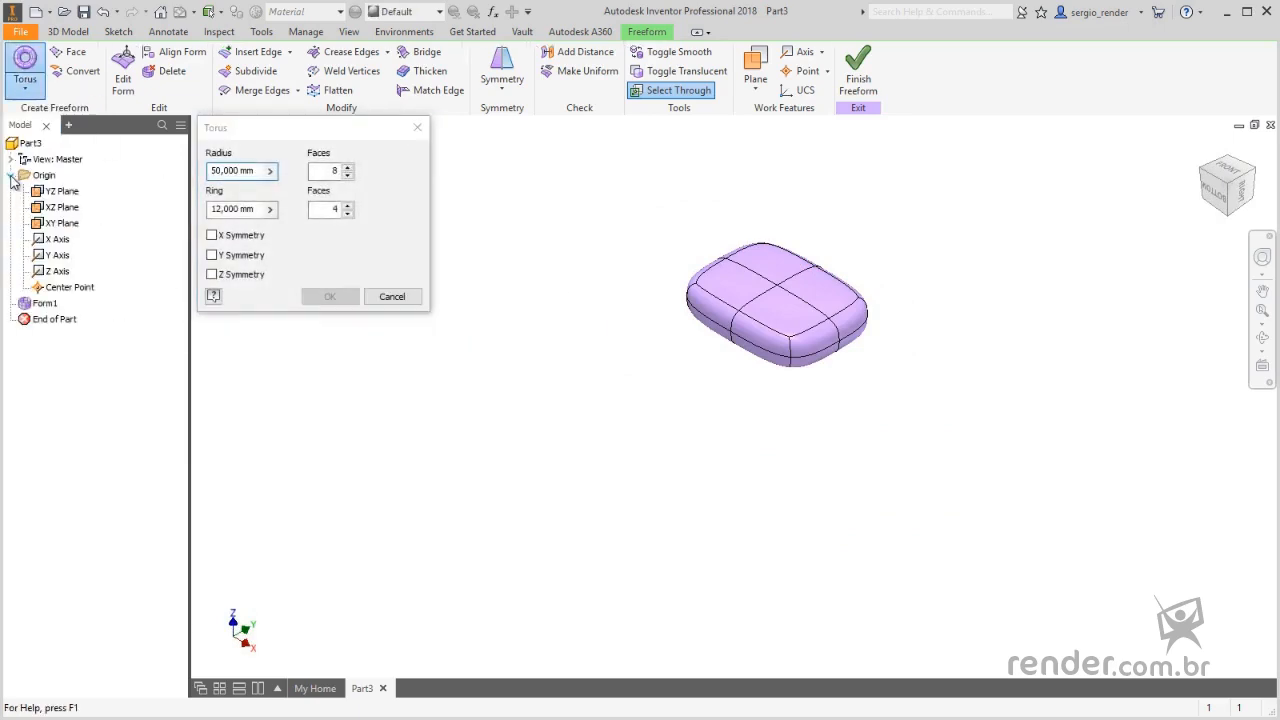
click(62, 193)
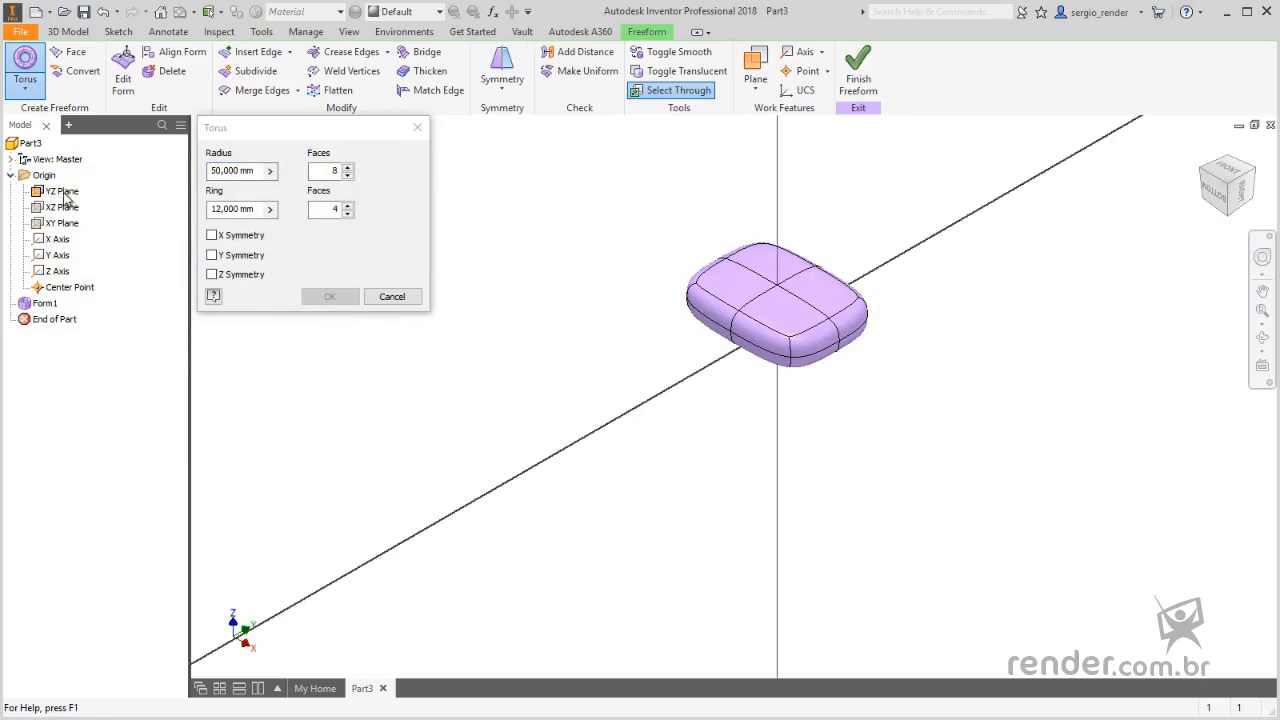
click(1028, 183)
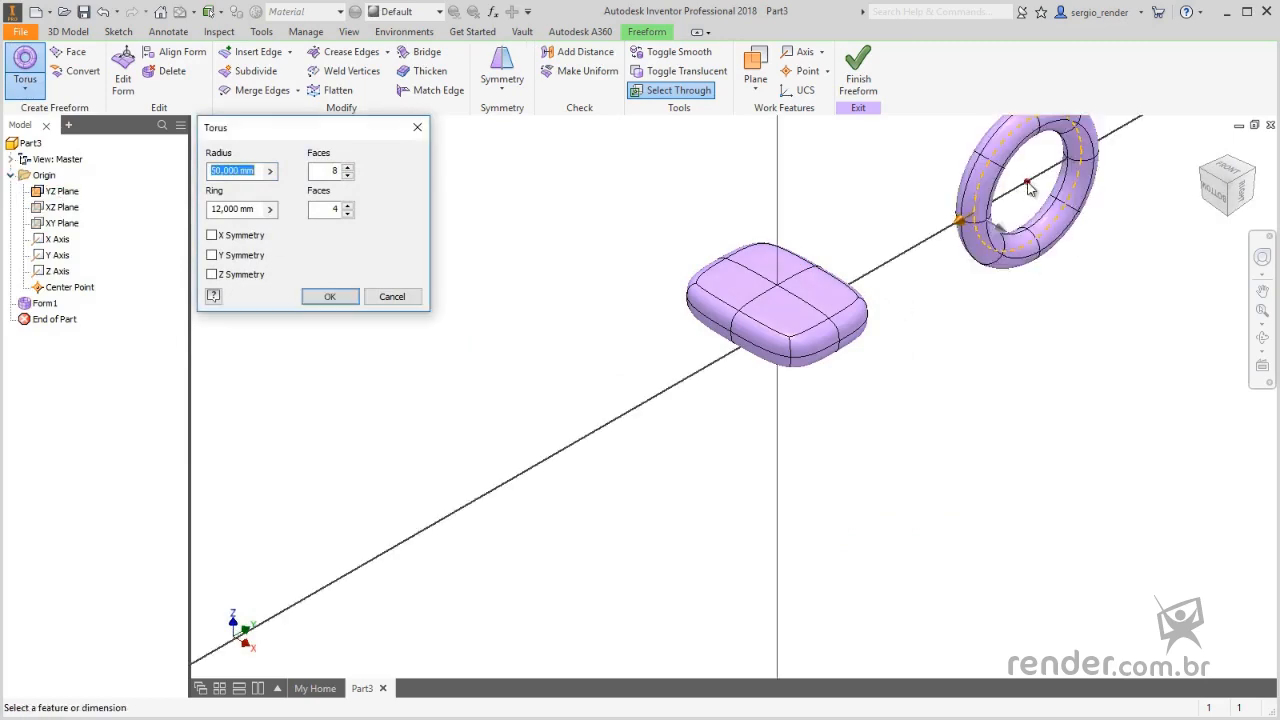
scroll(1040, 302, up, 5)
scroll(986, 326, down, 4)
scroll(913, 370, down, 4)
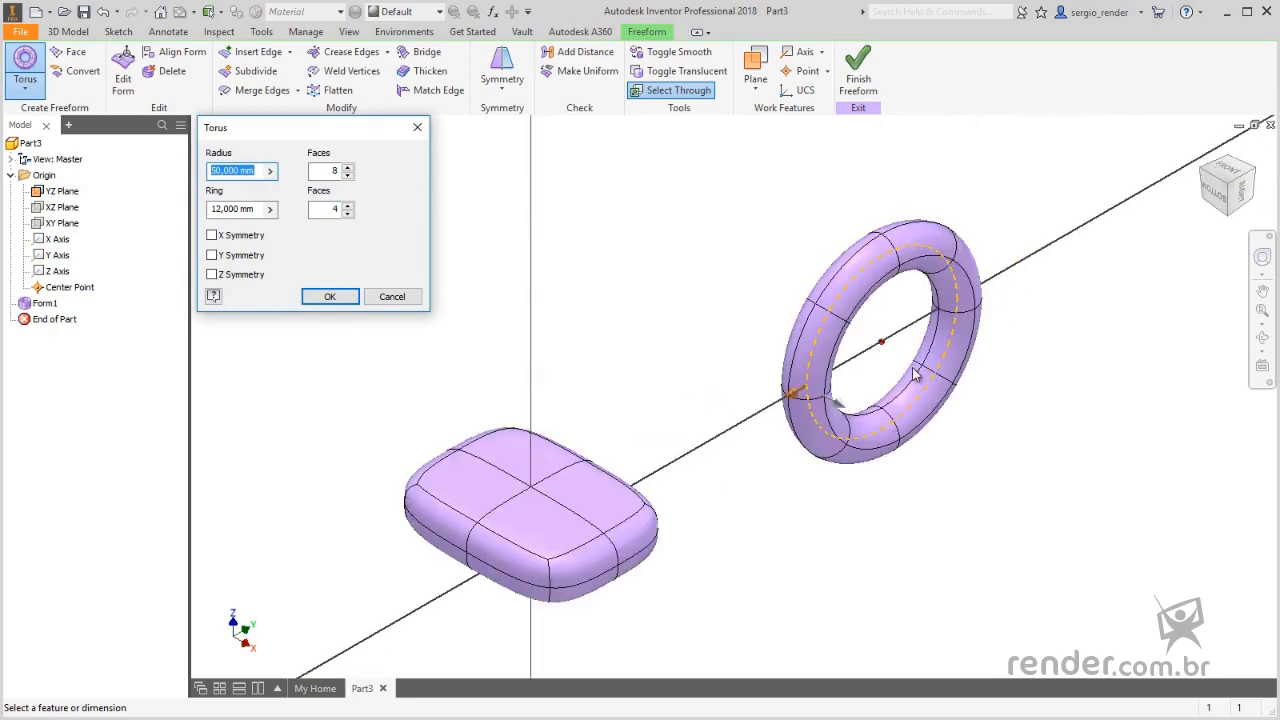
- Set the torus radius to 20 mm and its ring to 5 mm
drag(259, 171, 208, 173)
text(20)
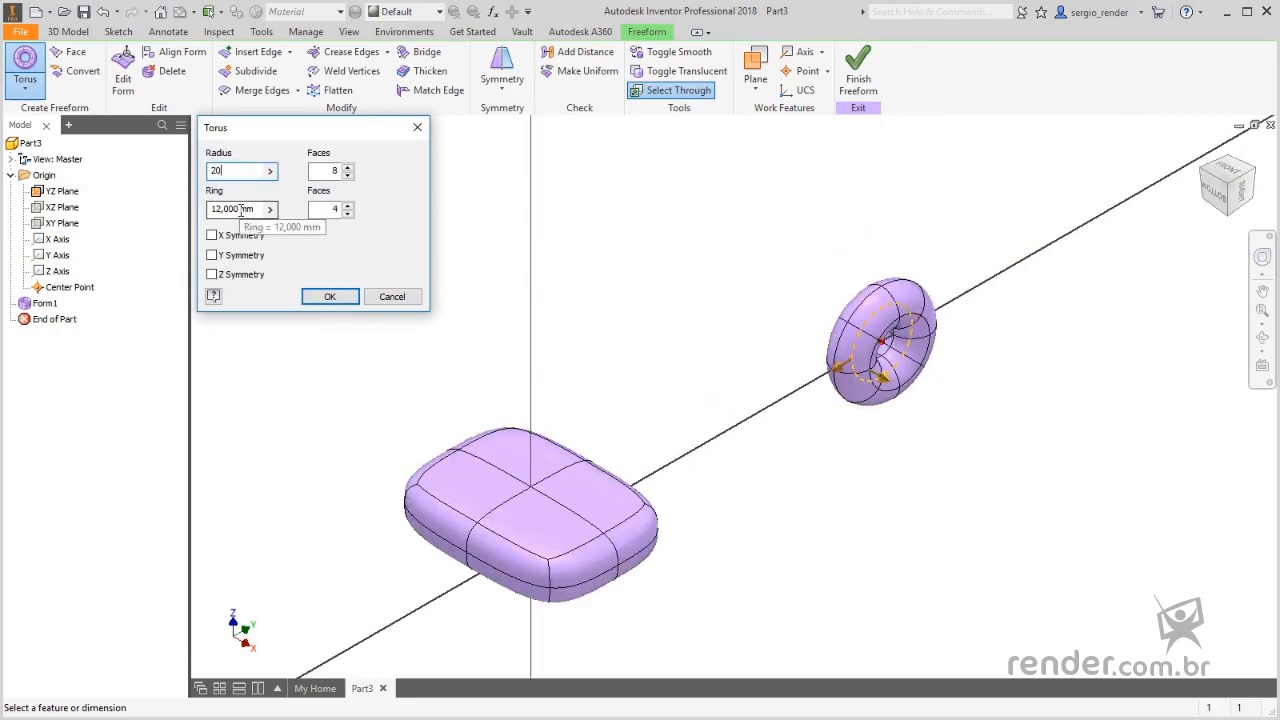
drag(258, 209, 207, 216)
text(5)
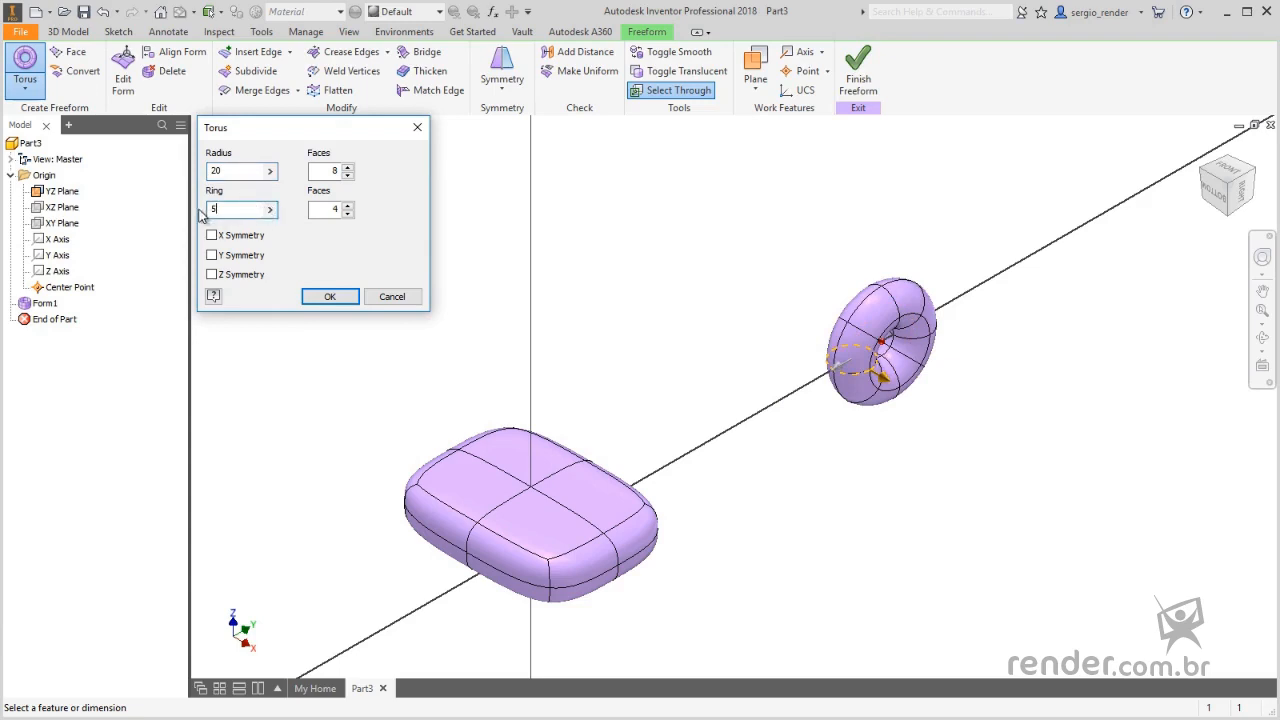
- Give the torus 10 faces along its radius and 5 faces around its ring, and create it
drag(336, 171, 342, 176)
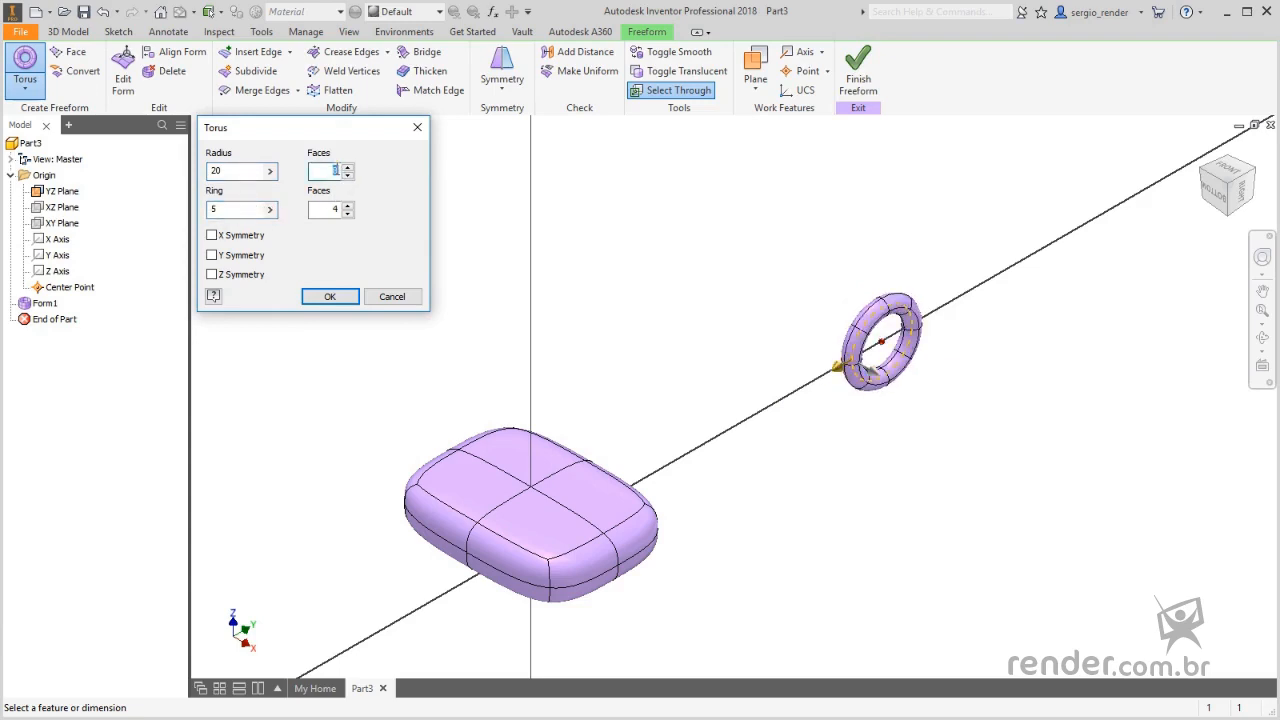
text(10)
double_click(337, 210)
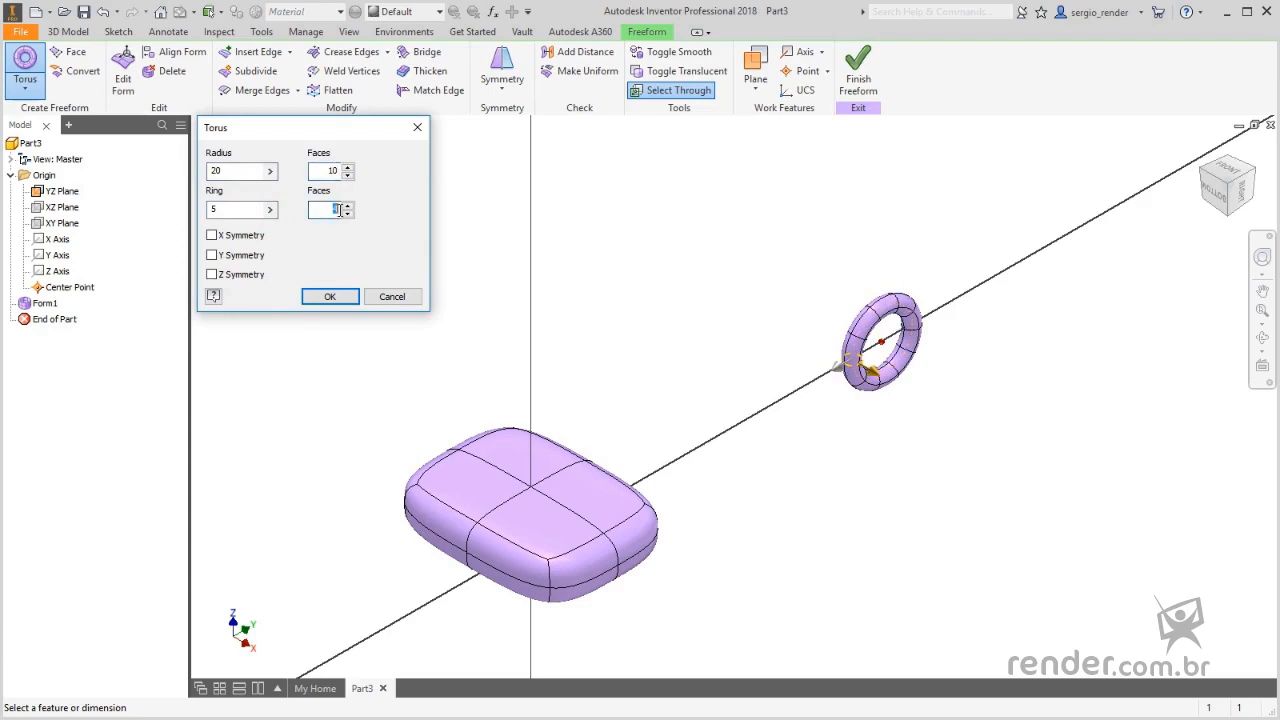
text(5)
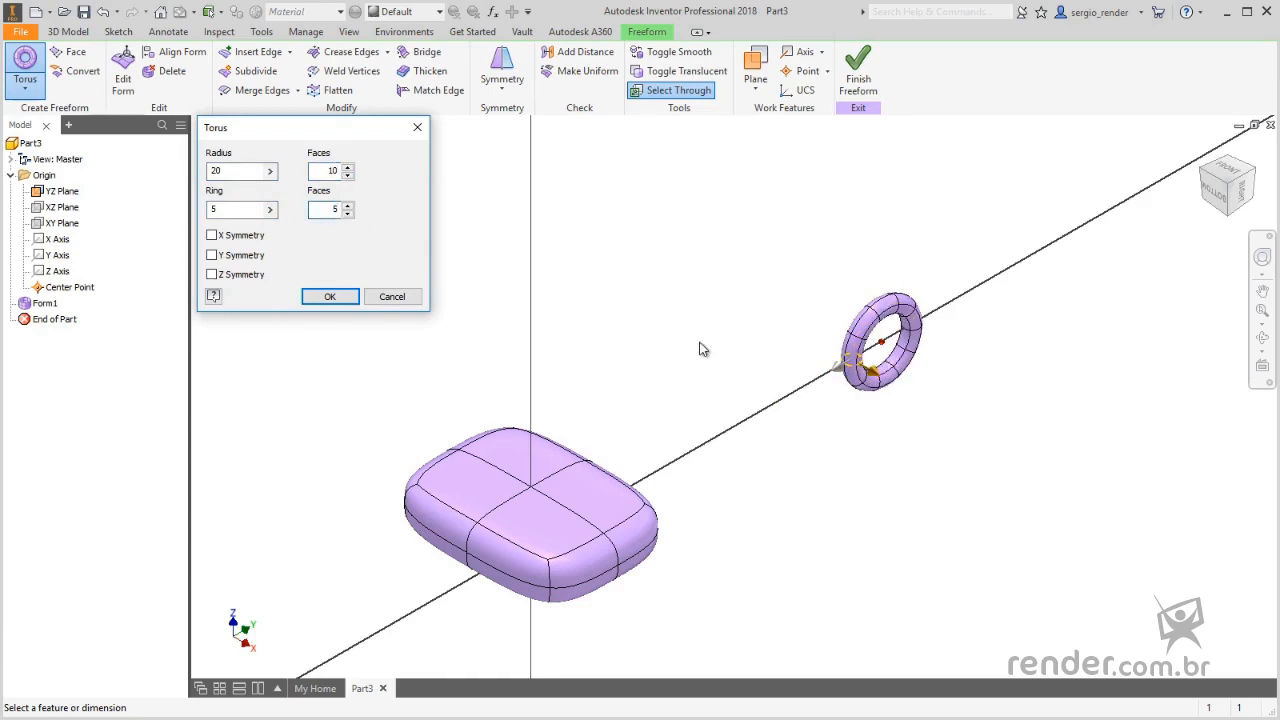
scroll(930, 330, down, 3)
scroll(930, 330, down, 2)
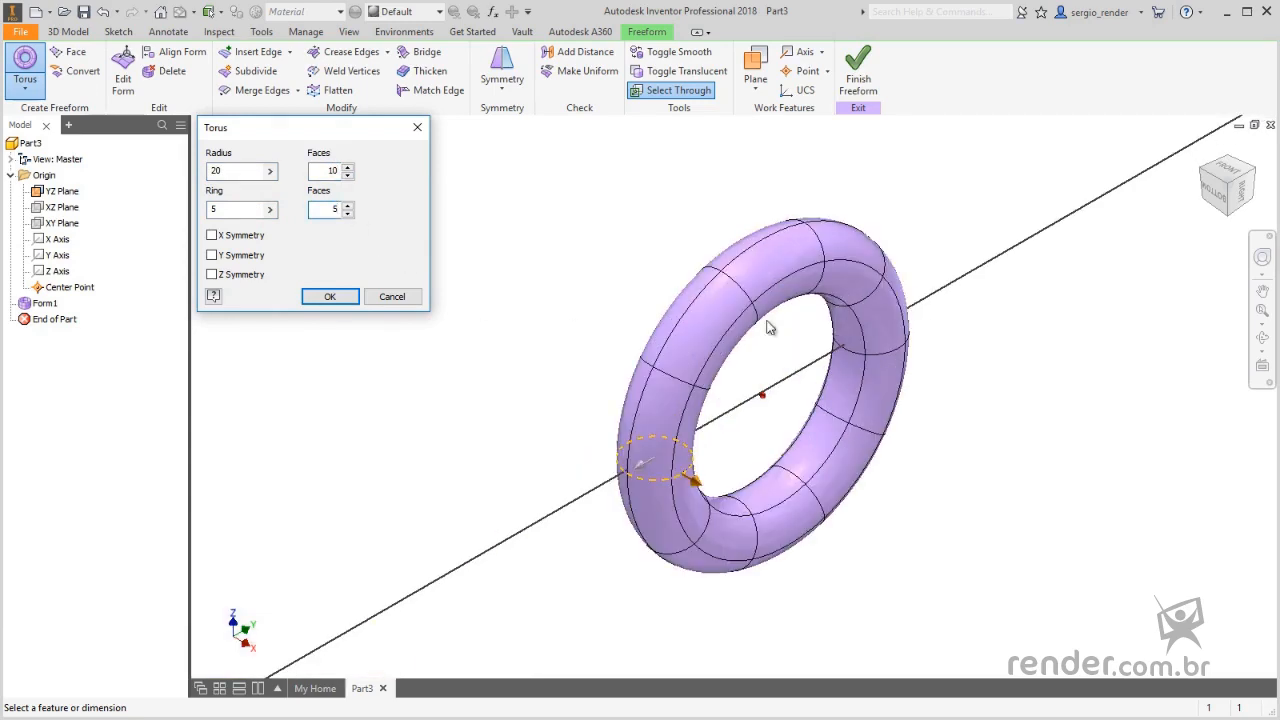
click(328, 297)
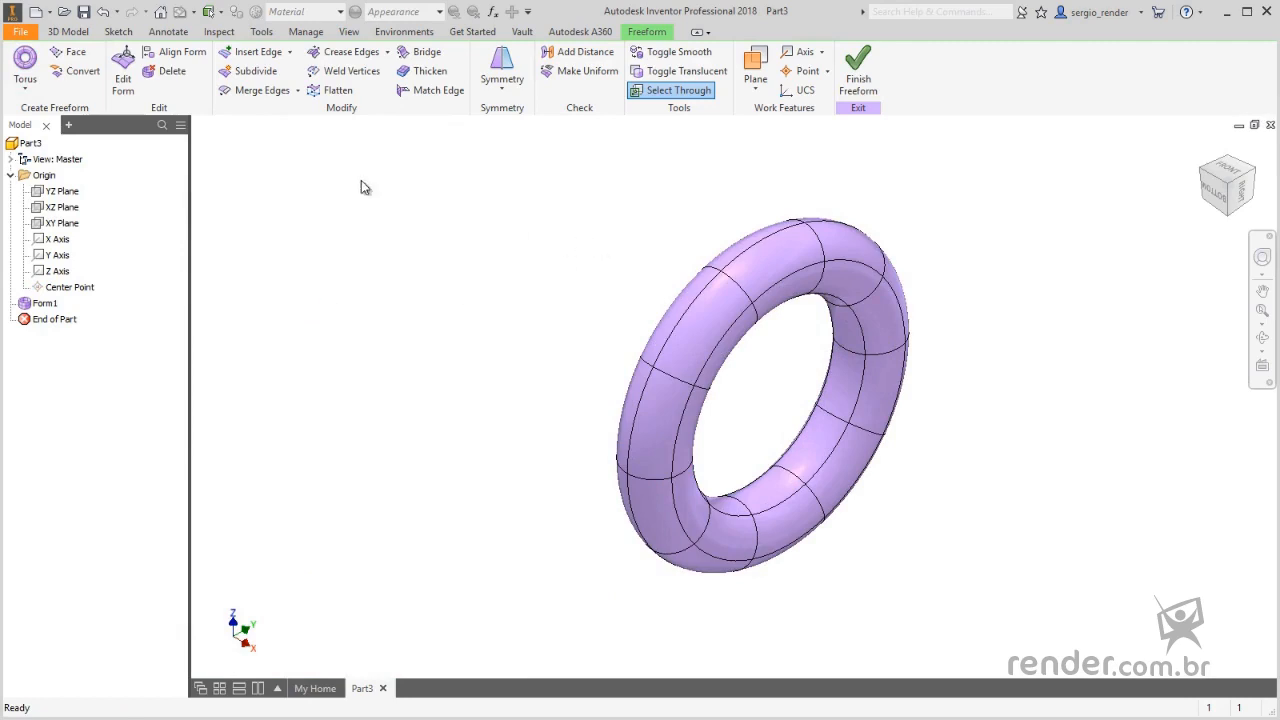
- Start Edit Form, filter the selection to edges and select the complete inner edge loop running around the torus
click(123, 70)
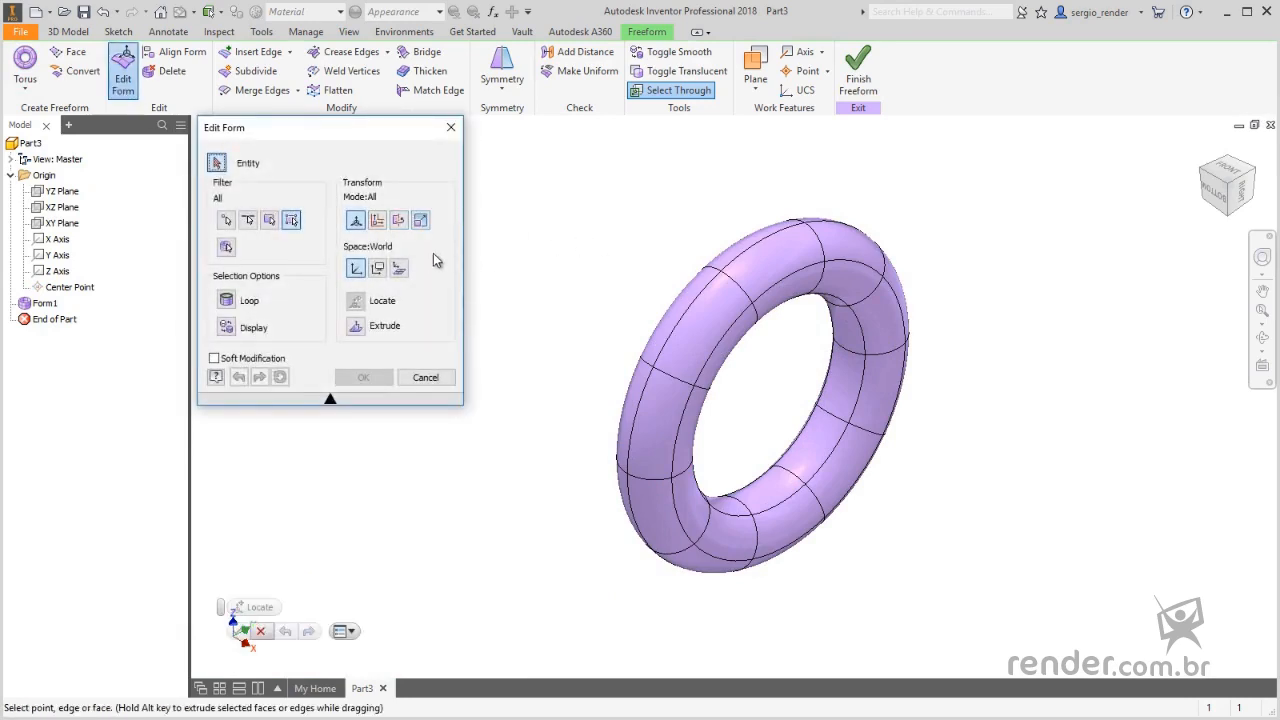
click(226, 221)
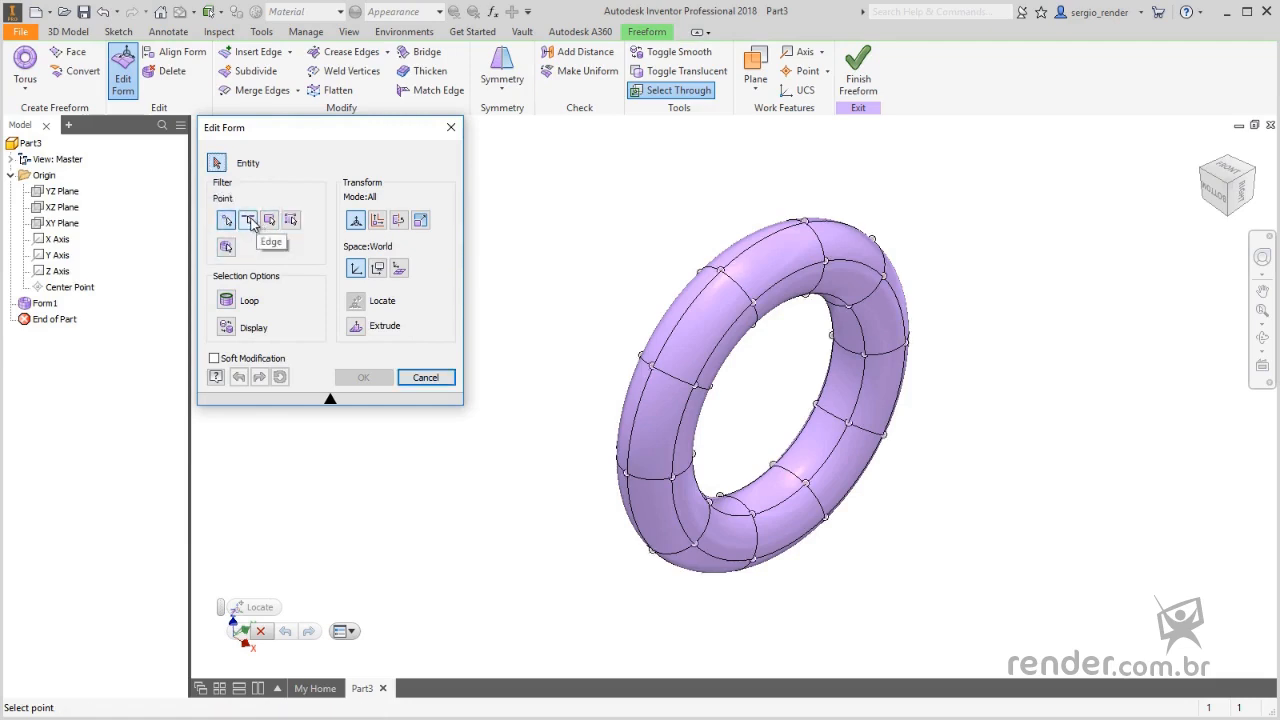
click(247, 220)
click(270, 222)
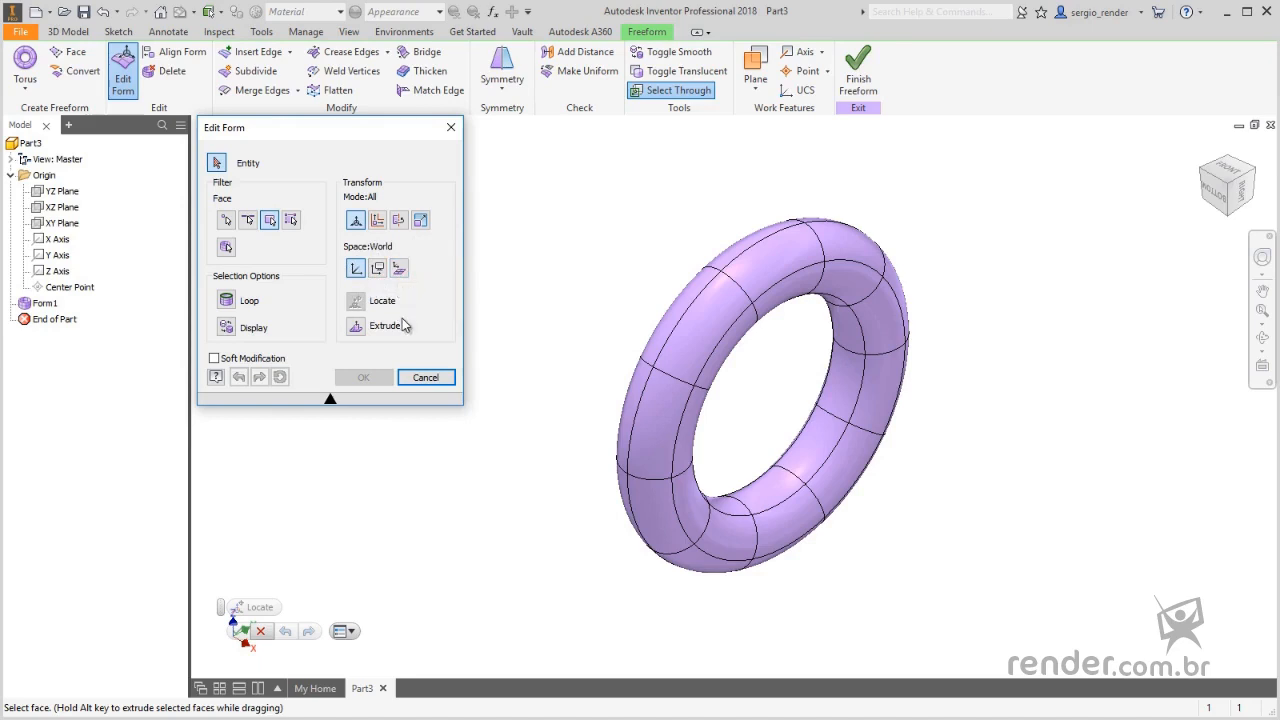
click(248, 219)
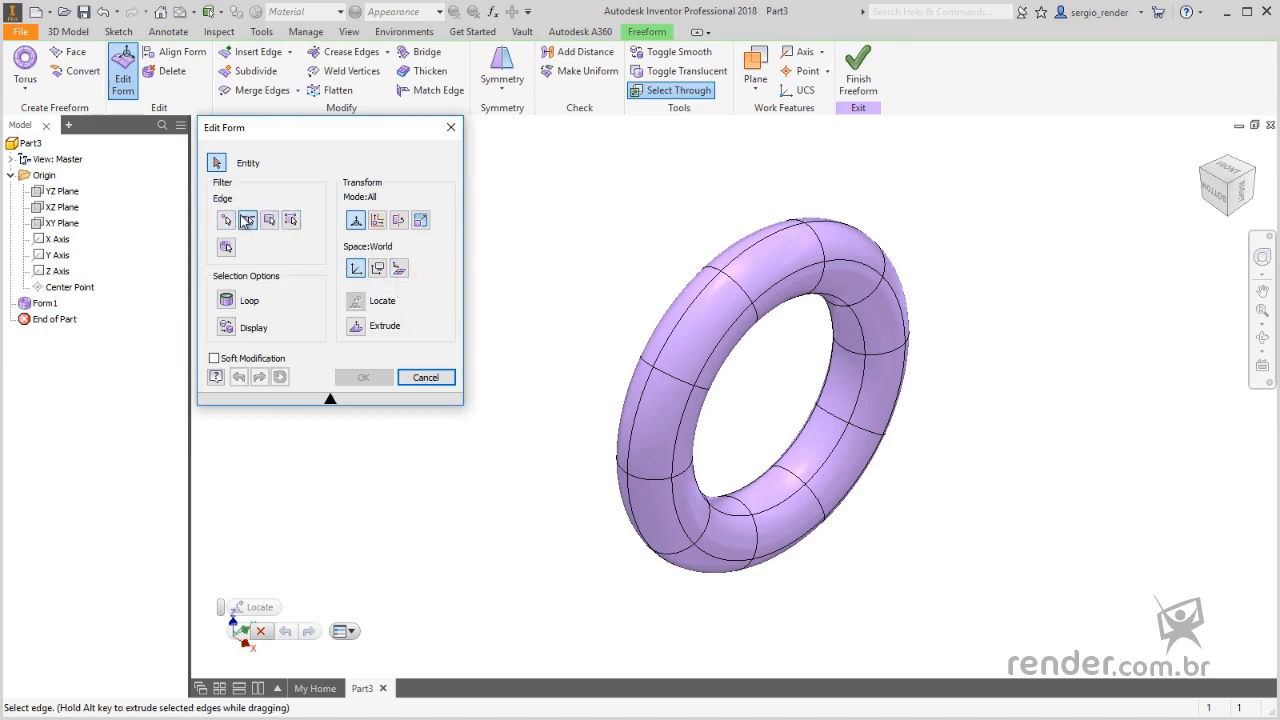
click(772, 298)
click(226, 300)
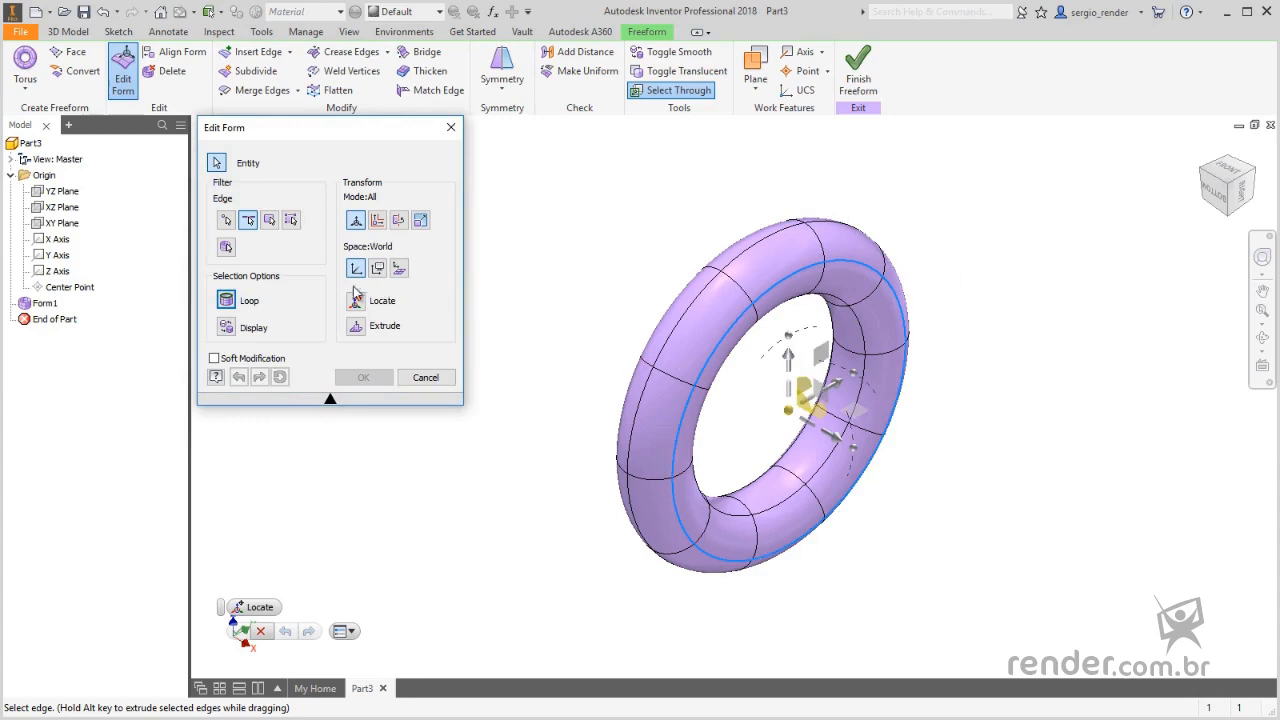
- Filter the Edit Form selection to faces and select a single face on the upper front part of the torus
click(268, 221)
click(268, 224)
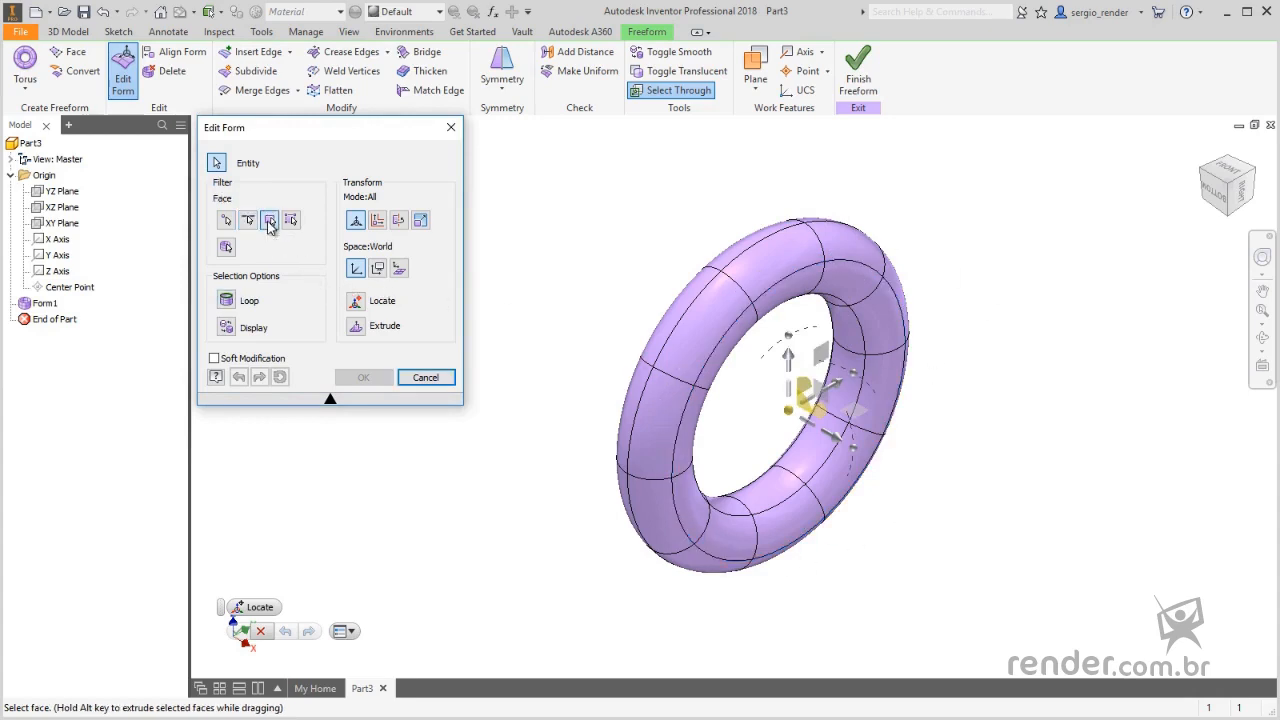
scroll(840, 290, up, 2)
click(840, 287)
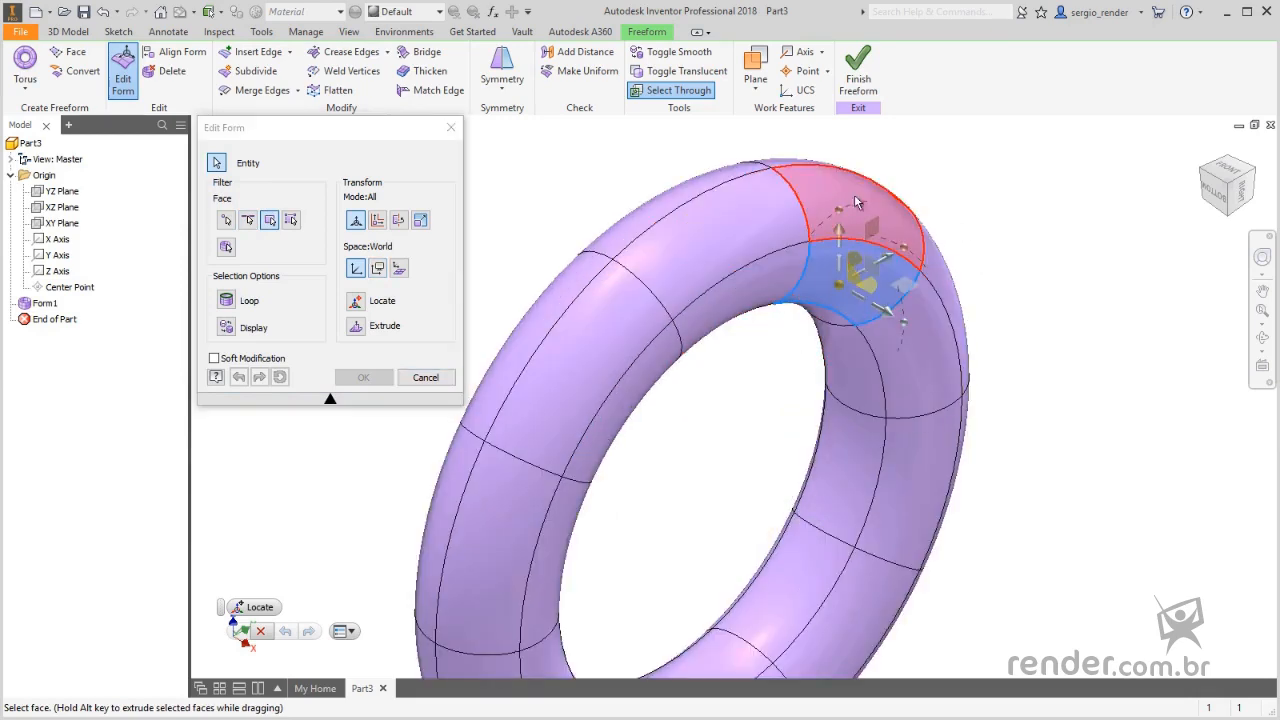
click(575, 350)
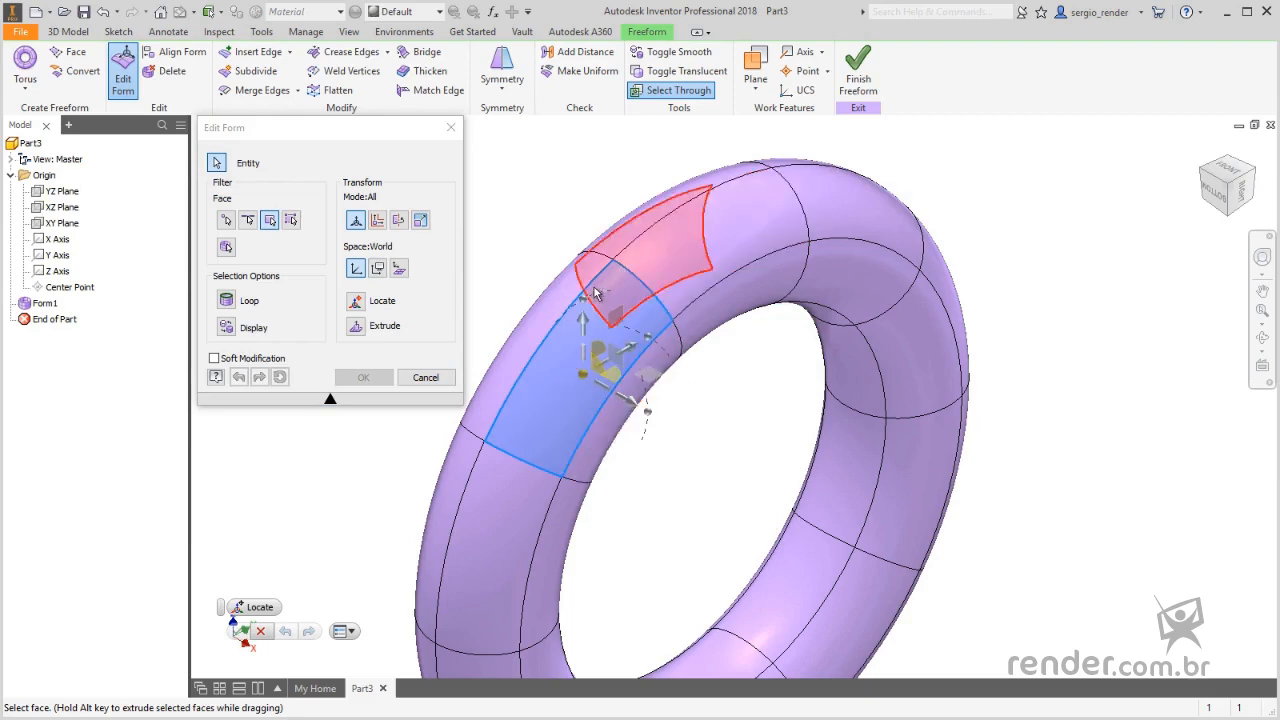
scroll(610, 385, up, 3)
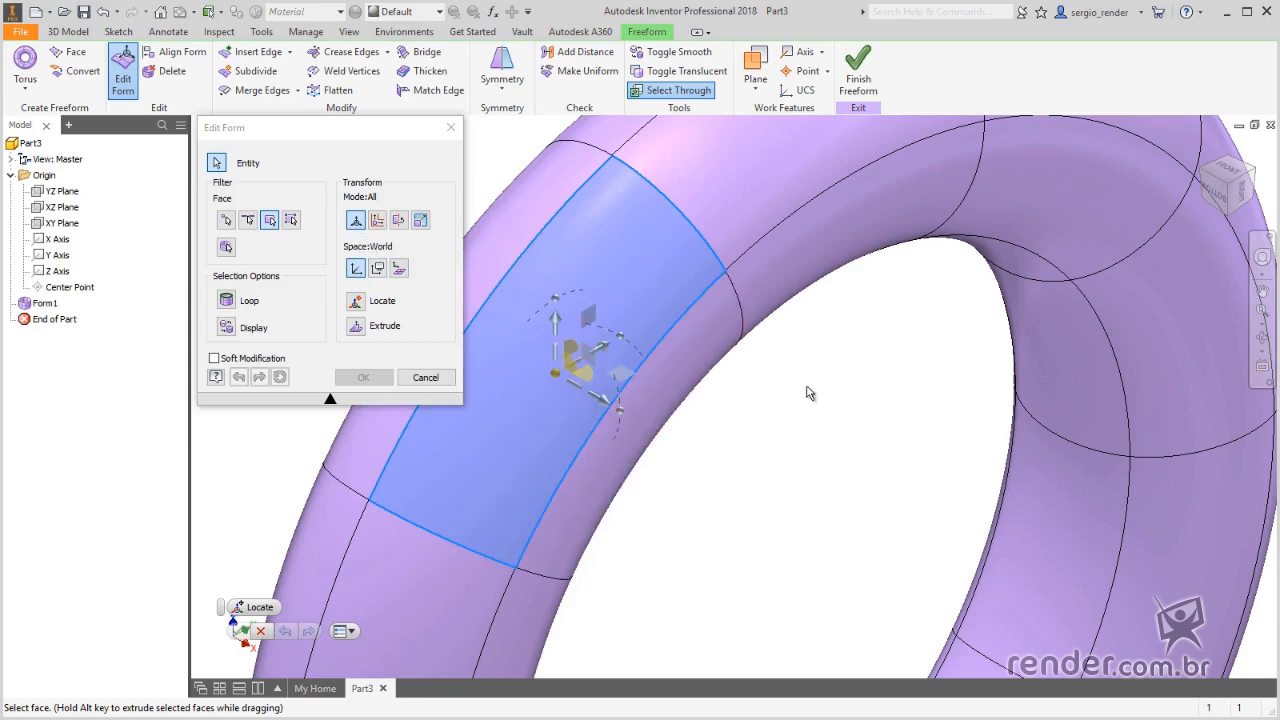
scroll(810, 393, down, 2)
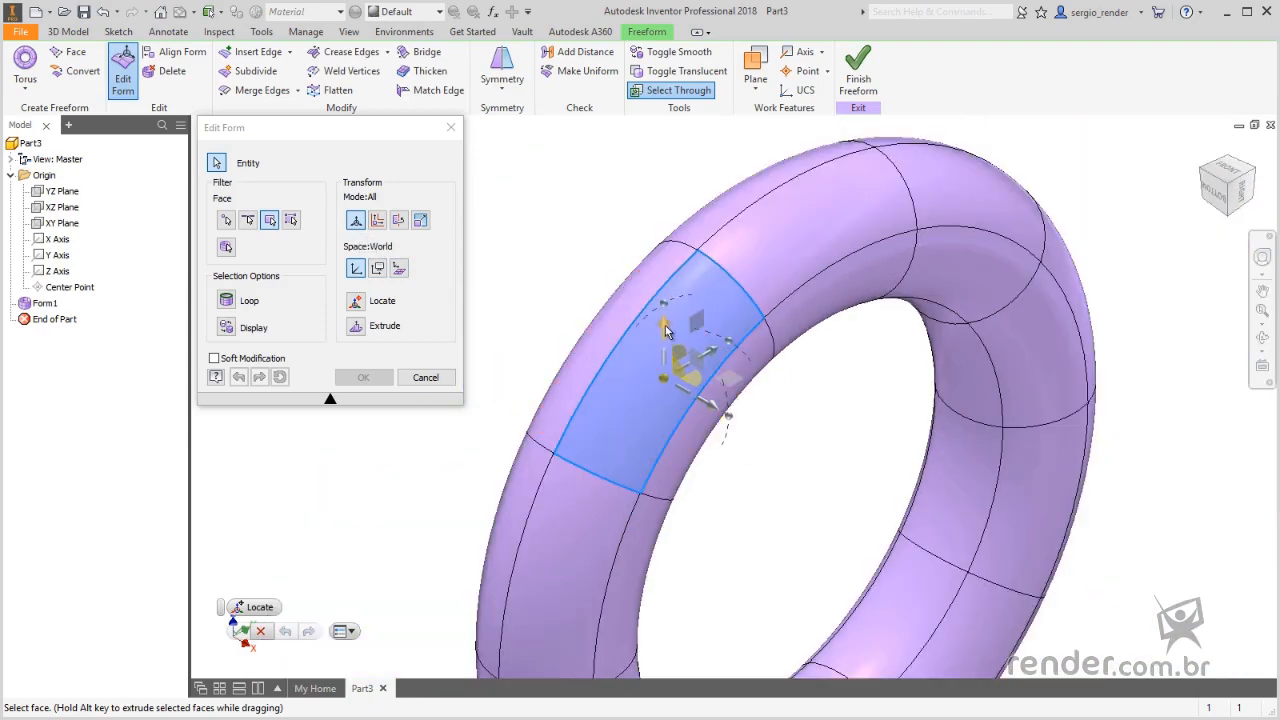
- Raise the selected torus face with the manipulator and scale it by a factor of about 1.3
drag(667, 331, 680, 285)
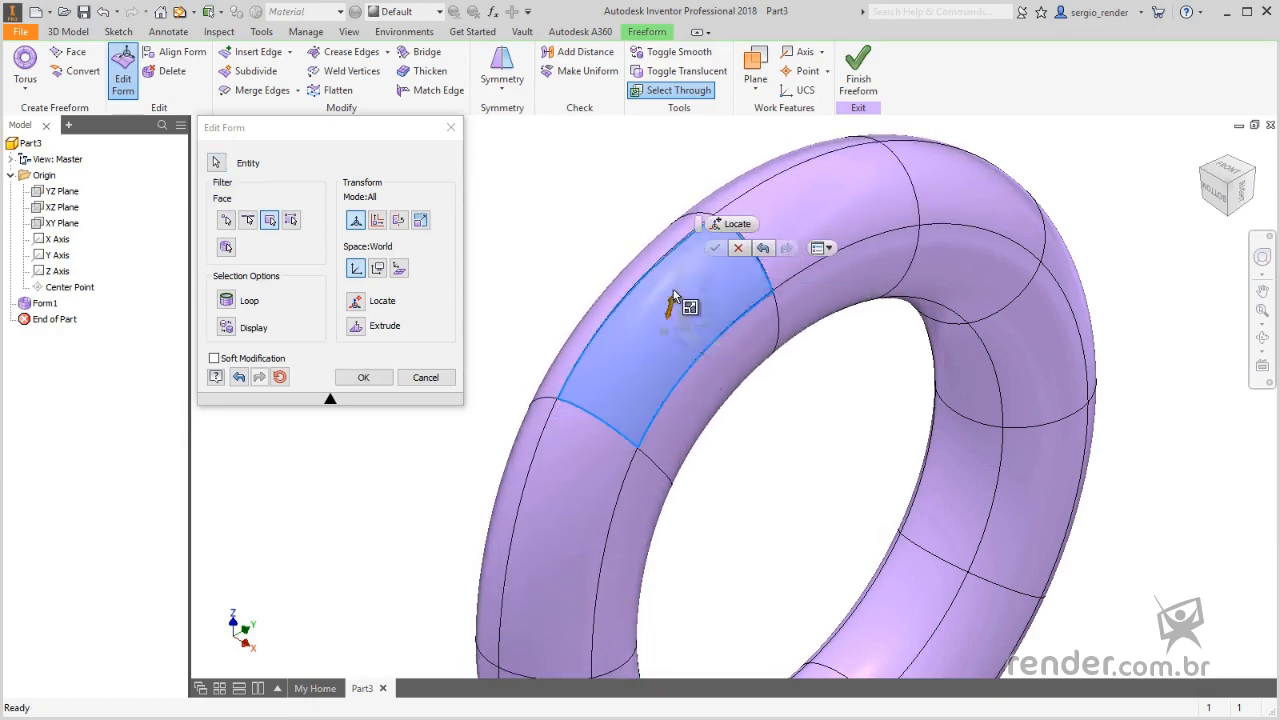
drag(677, 297, 707, 318)
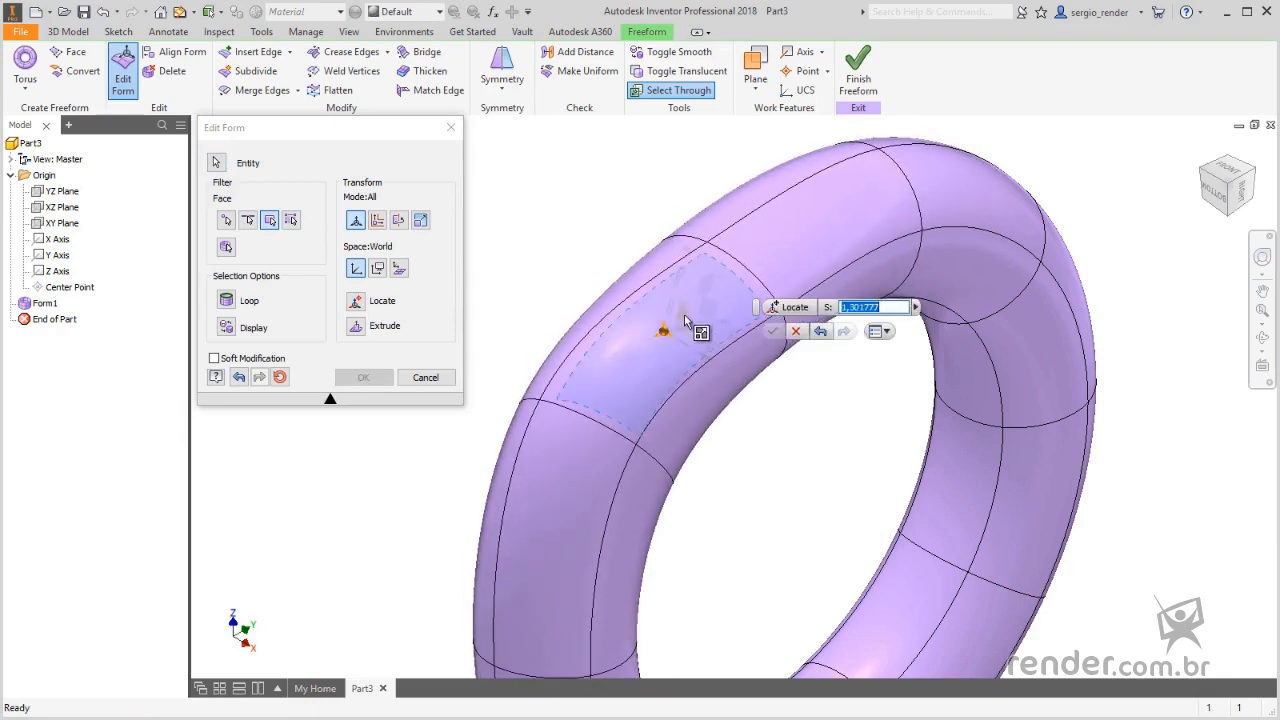
scroll(755, 328, down, 3)
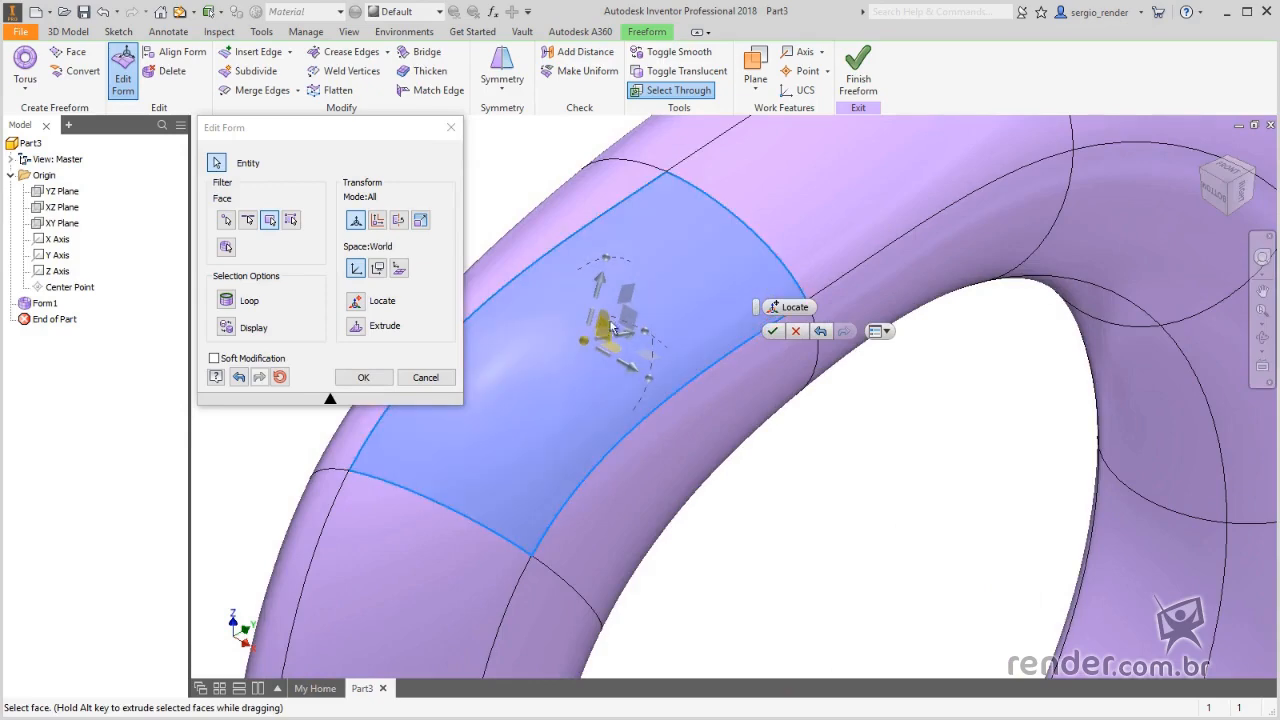
- Move the face within the XZ plane by about -1.09 mm in X and -3.82 mm in Z, and undo the move
drag(602, 334, 576, 406)
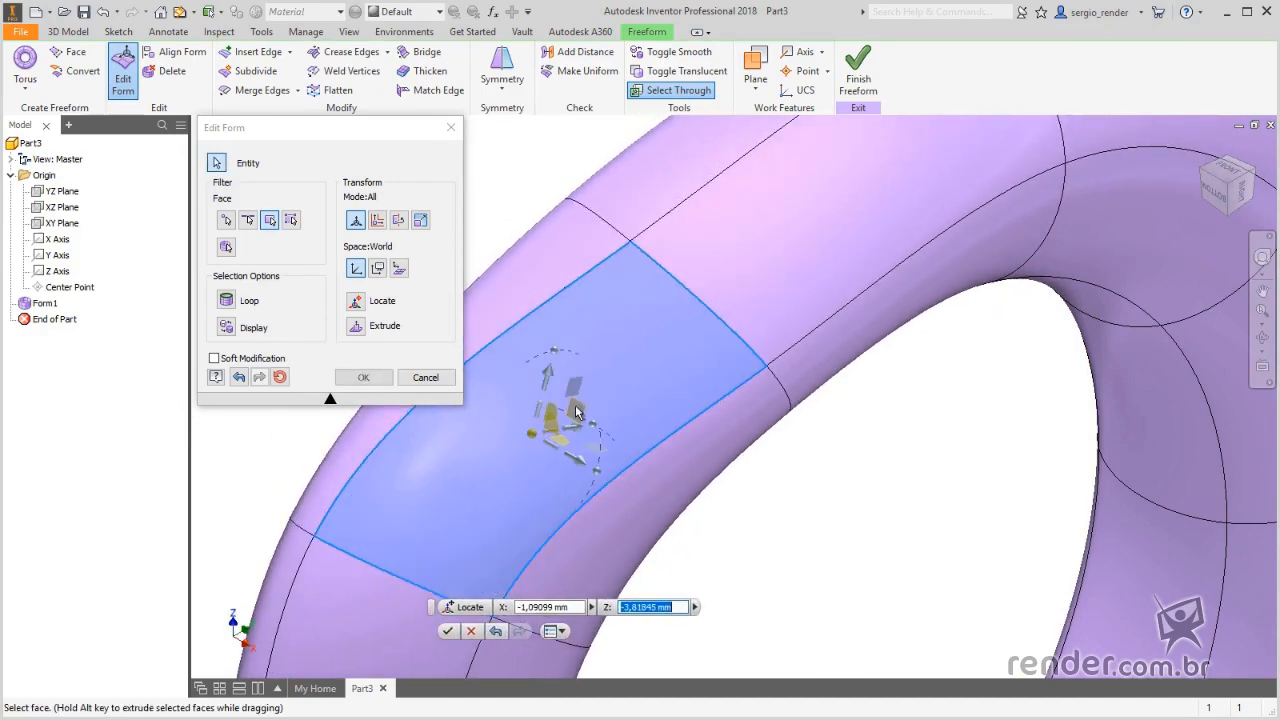
click(629, 405)
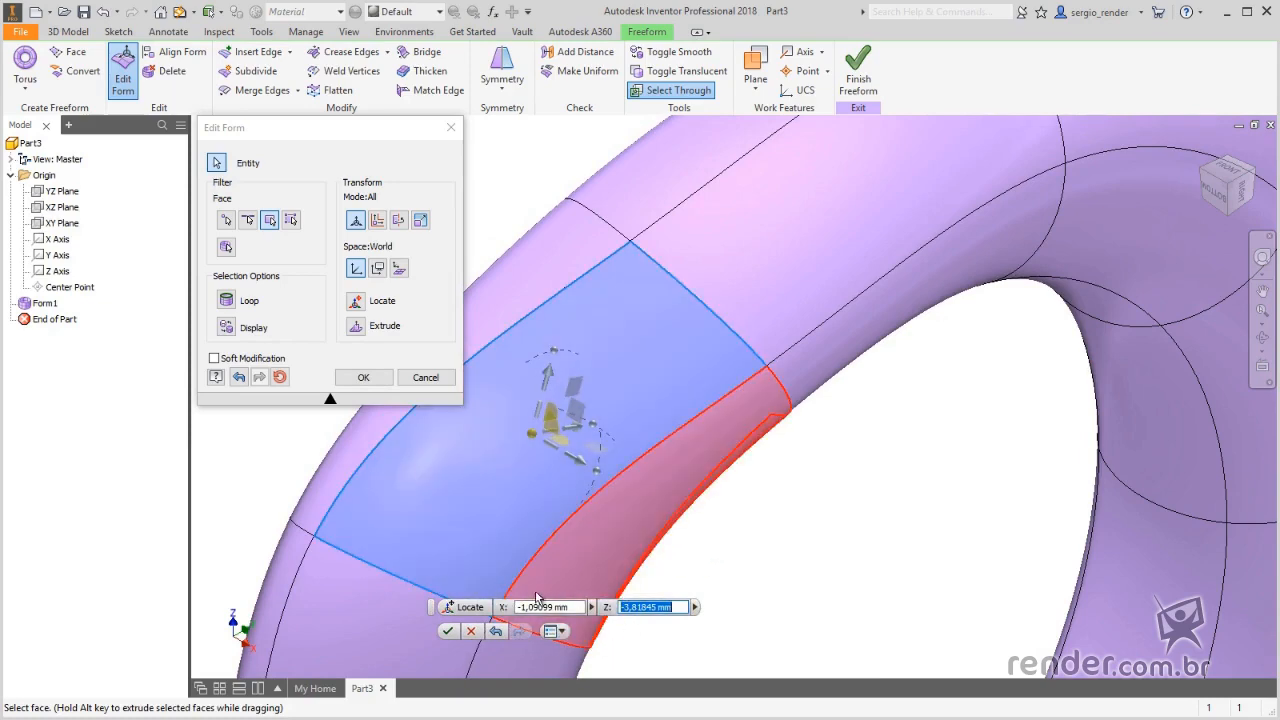
click(496, 632)
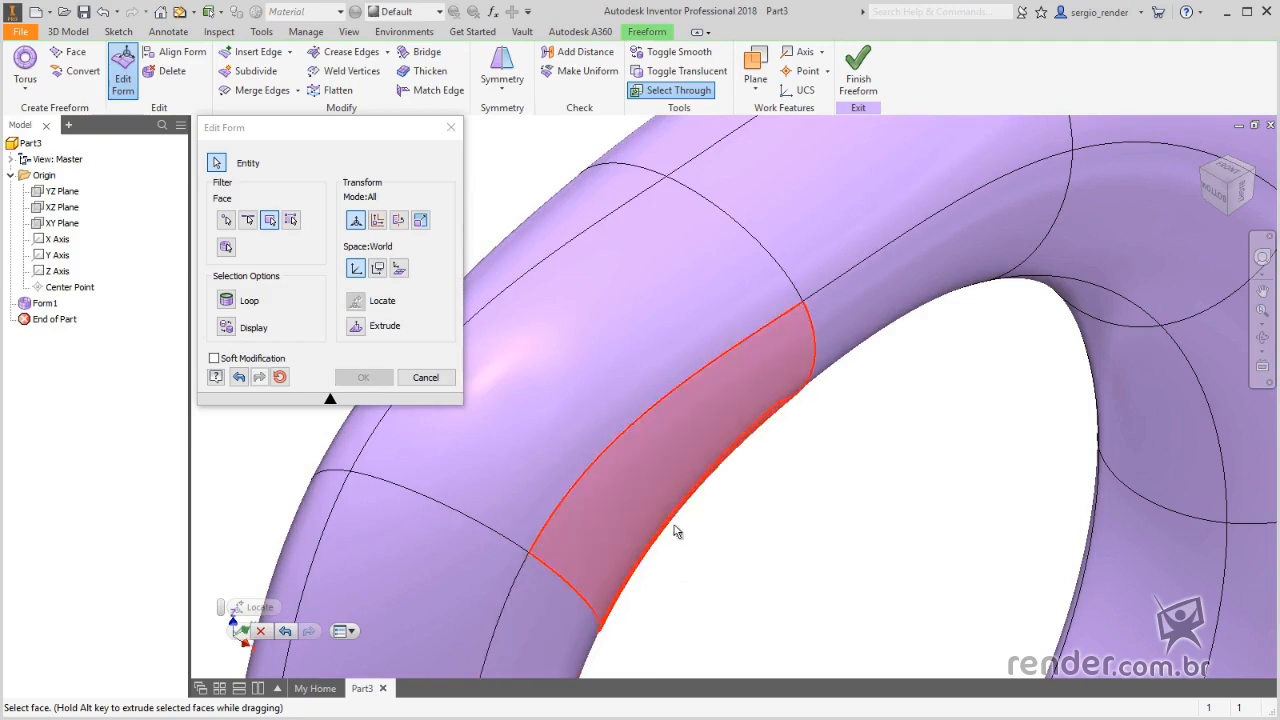
- Reselect the same face and move it along Z, up to about 17.8 mm and down to about -29.7 mm
click(556, 322)
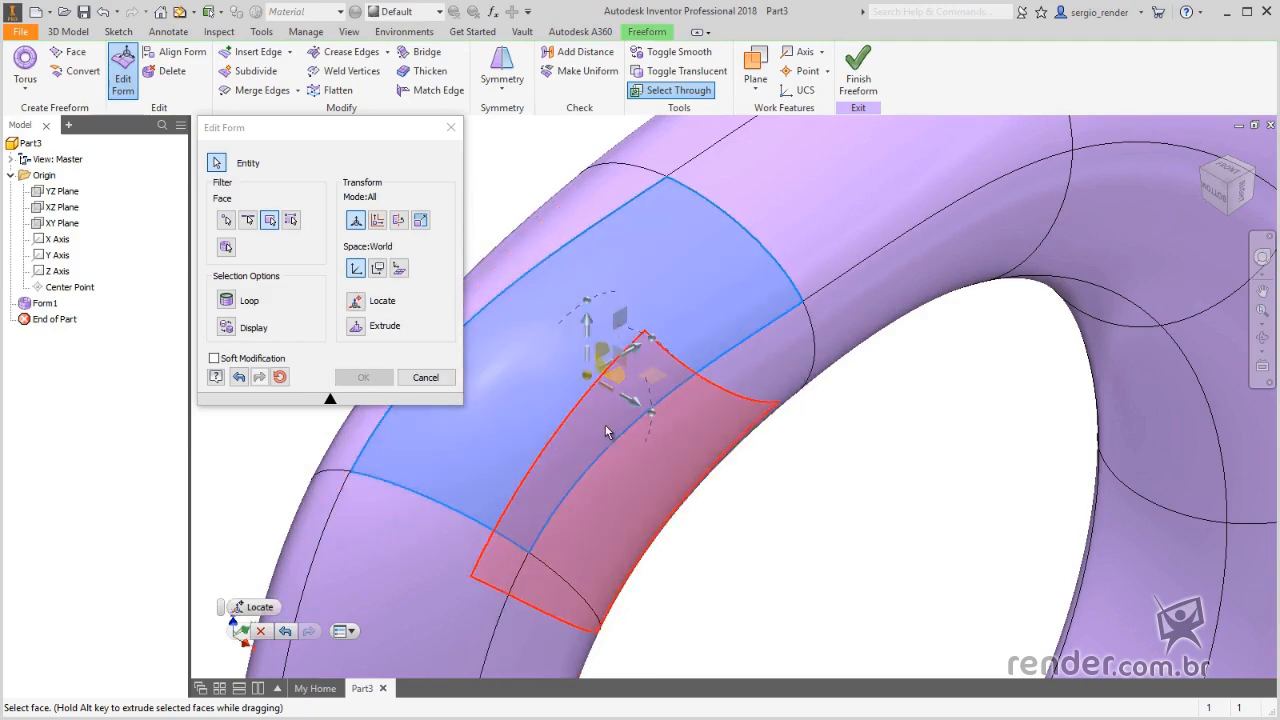
scroll(803, 368, down, 3)
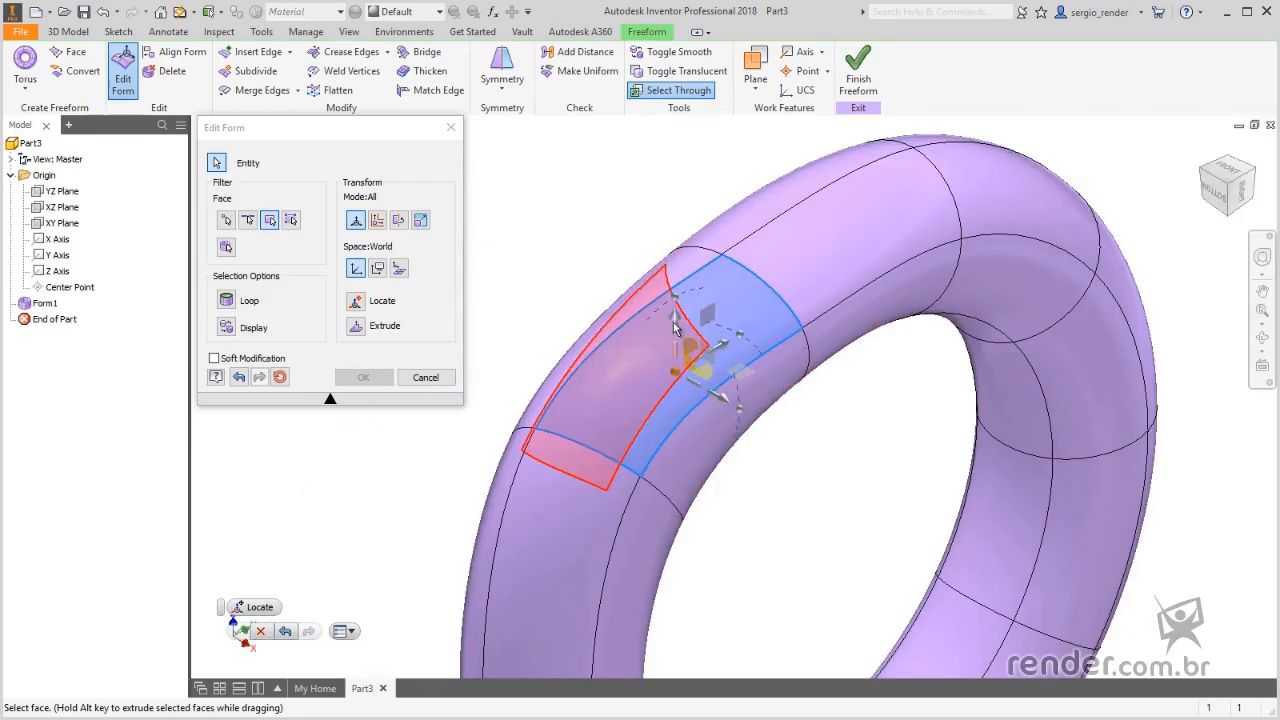
drag(677, 292, 706, 63)
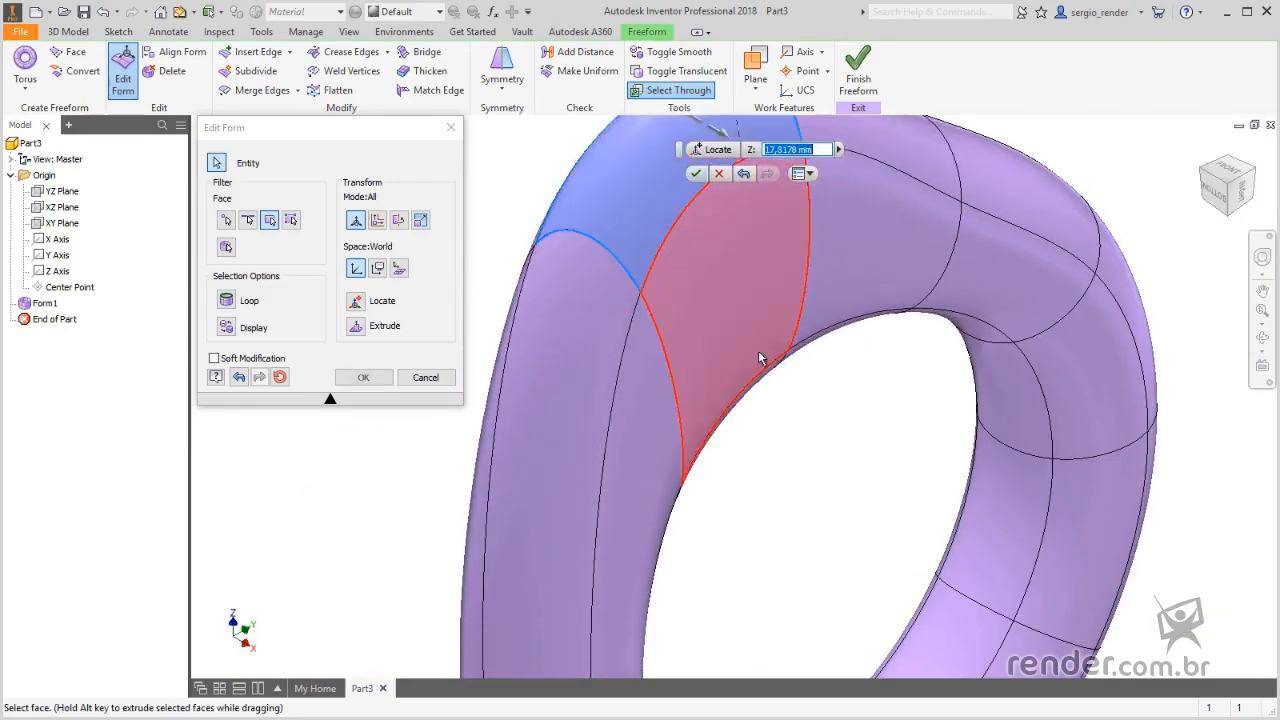
scroll(761, 357, down, 5)
drag(730, 218, 785, 467)
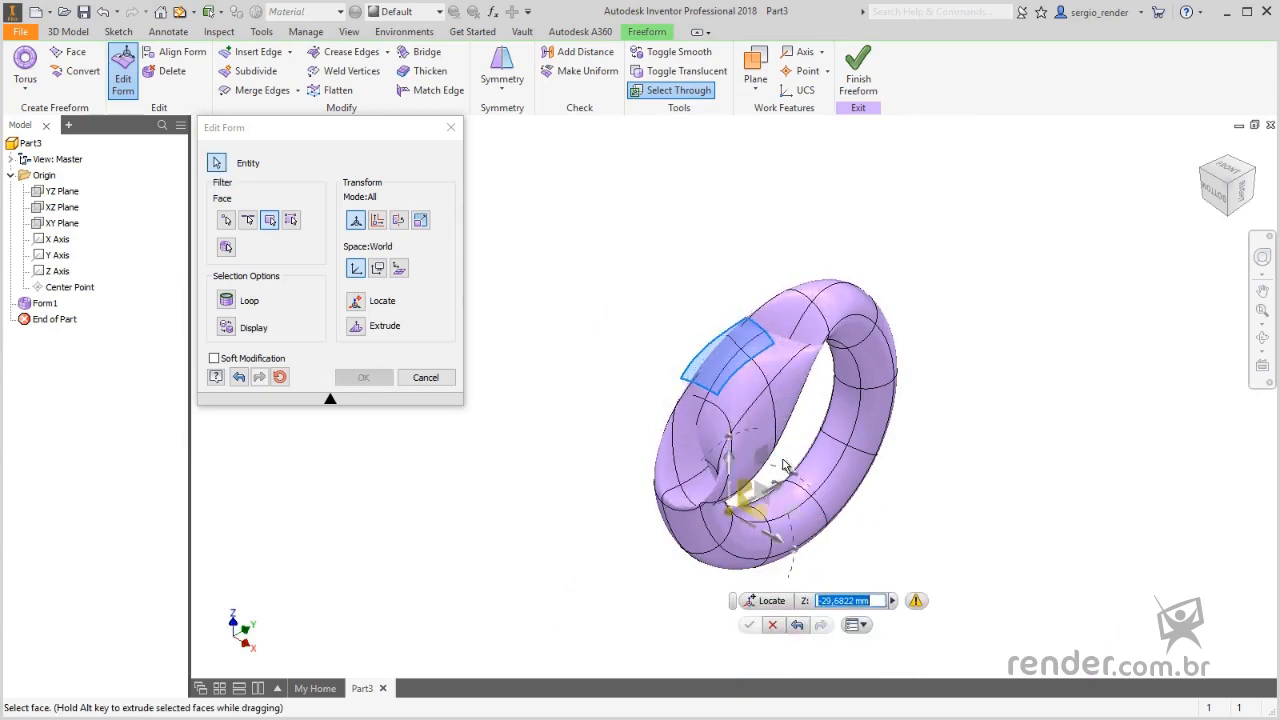
- Examine the error details for the attempted face move and close them
click(916, 601)
drag(940, 628, 1090, 435)
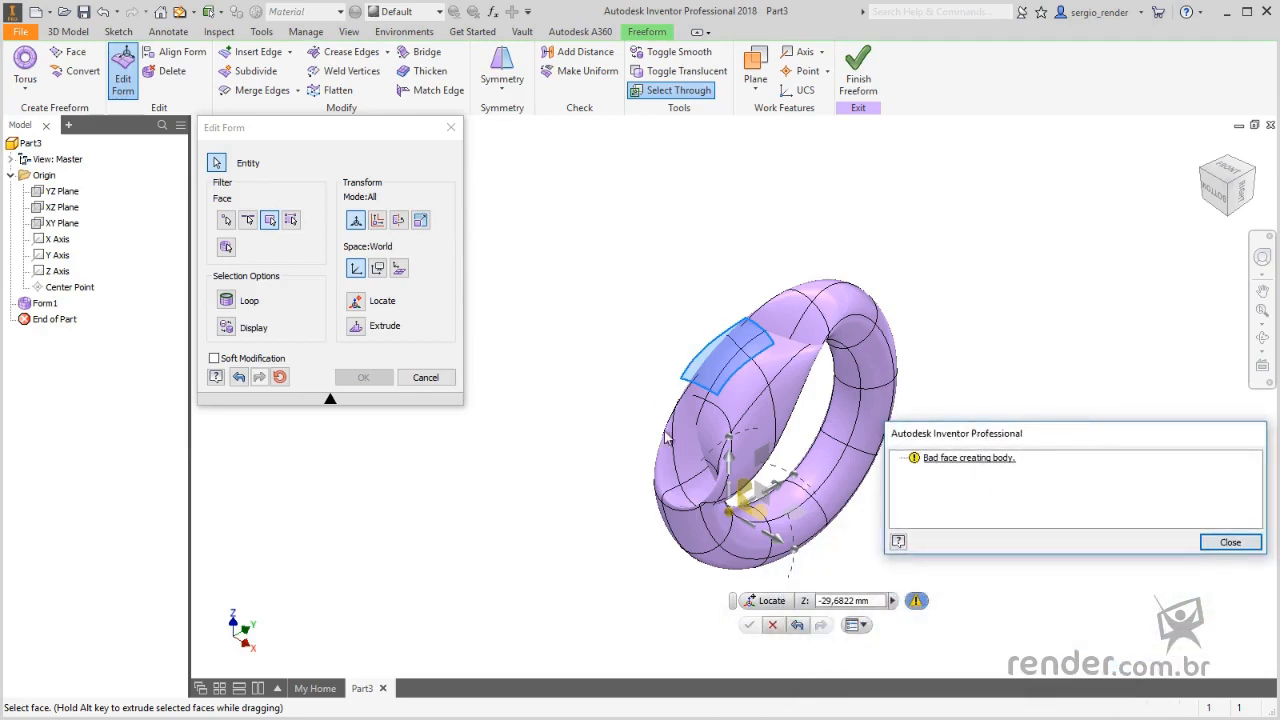
click(1230, 547)
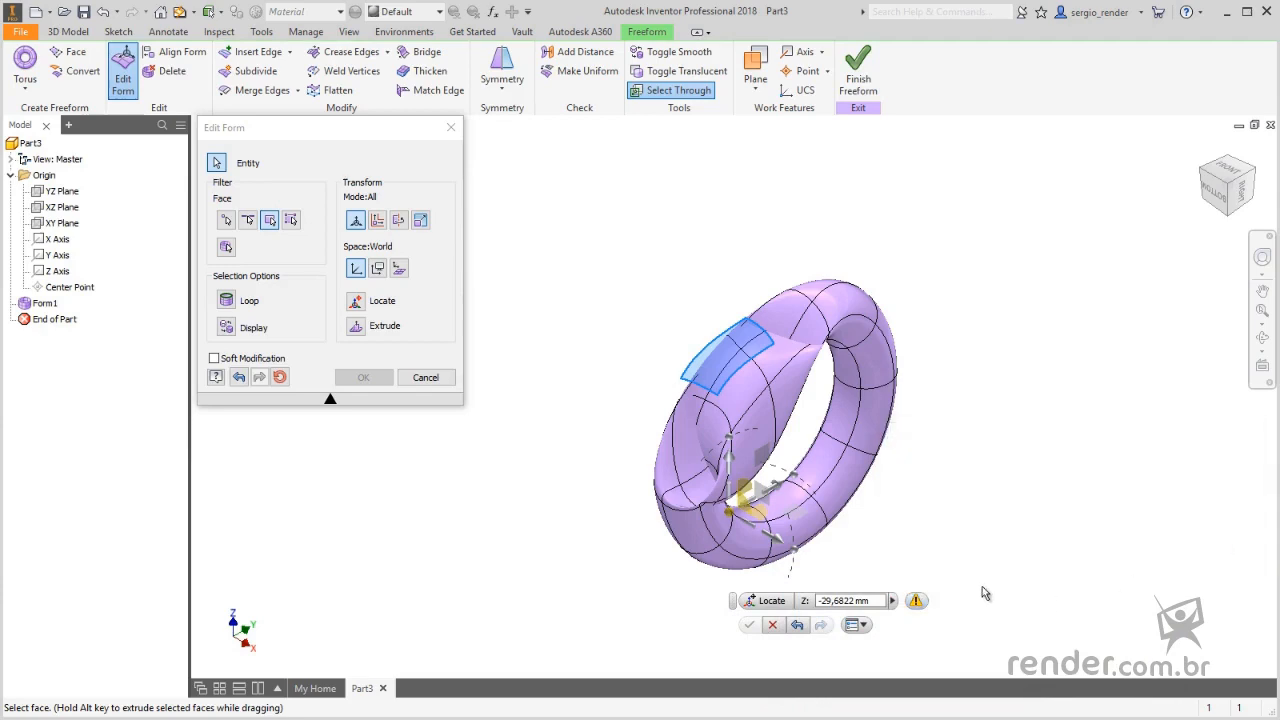
- Undo the face's move along Z and cancel Edit Form
click(797, 626)
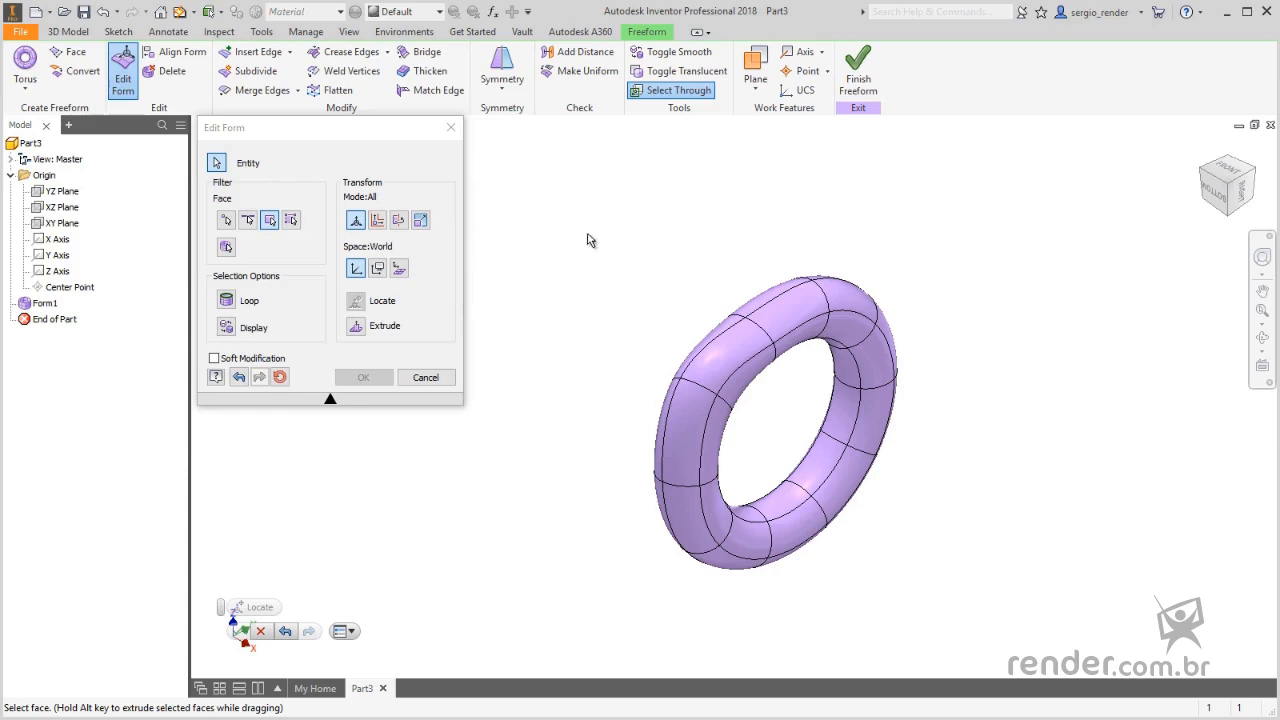
click(426, 378)
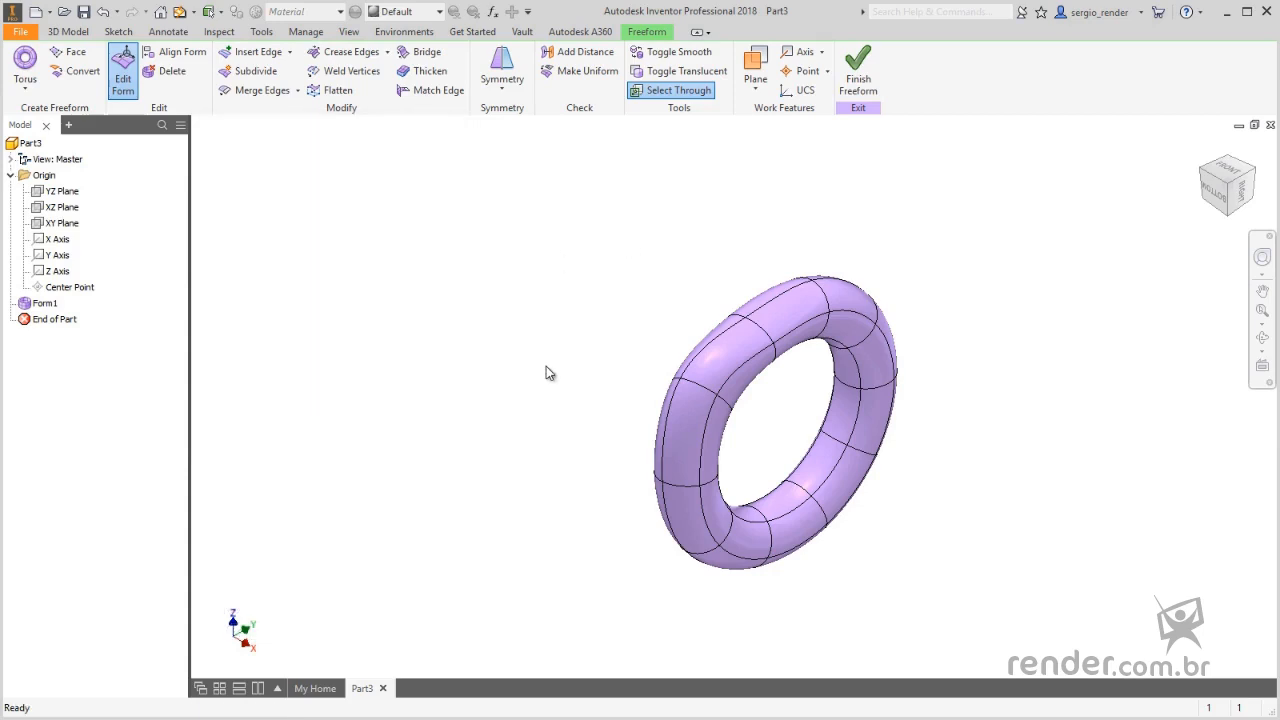